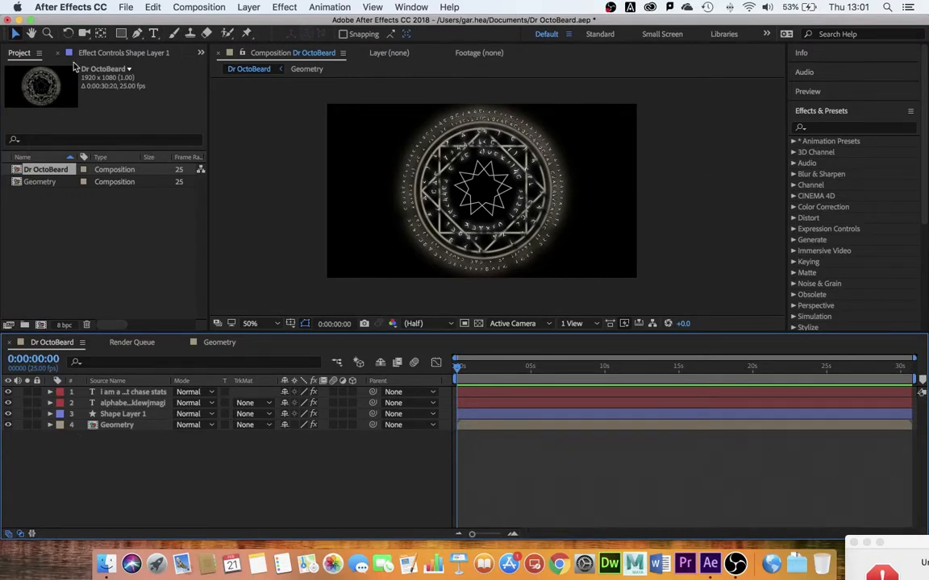
{"action": "left_click", "coordinate": [126, 8]}
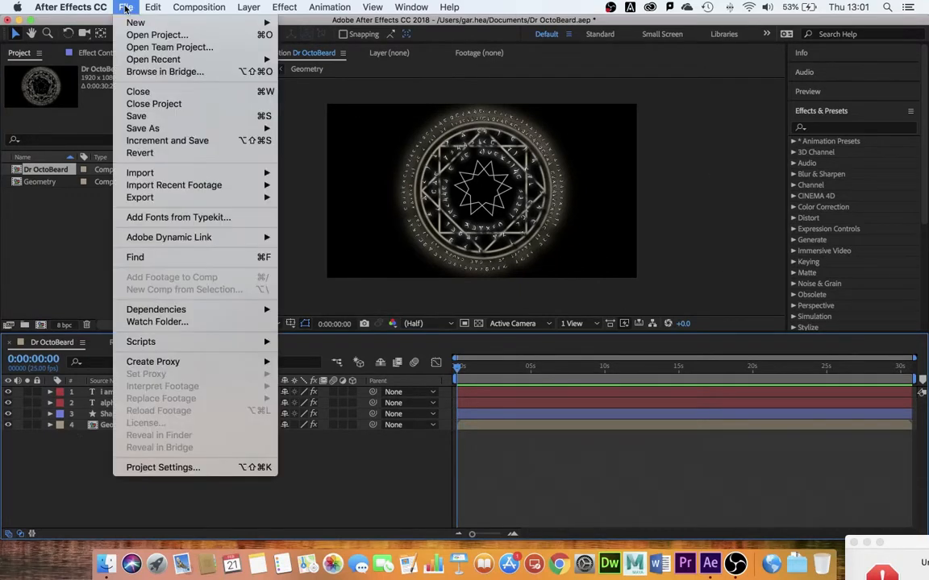
{"action": "mouse_move", "coordinate": [137, 23]}
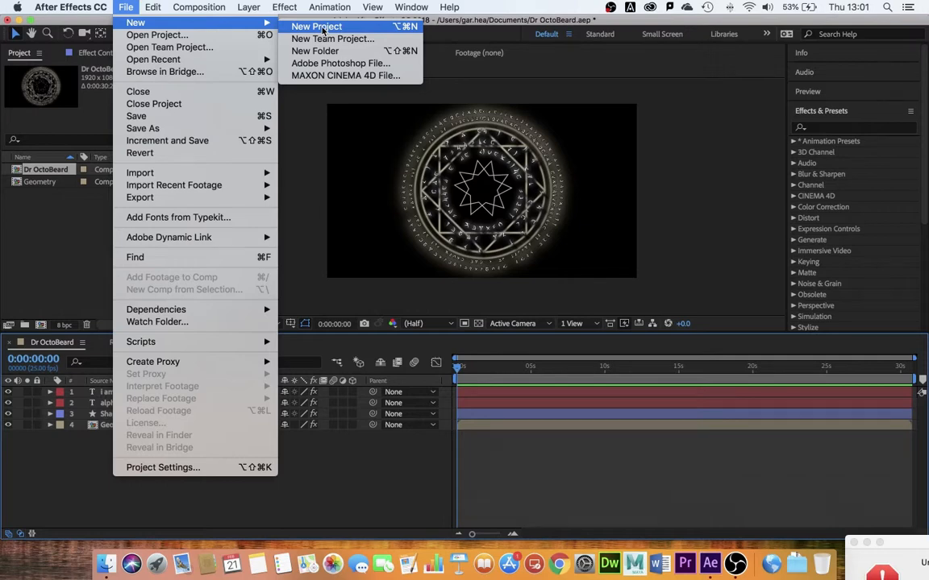
{"action": "left_click", "coordinate": [326, 109]}
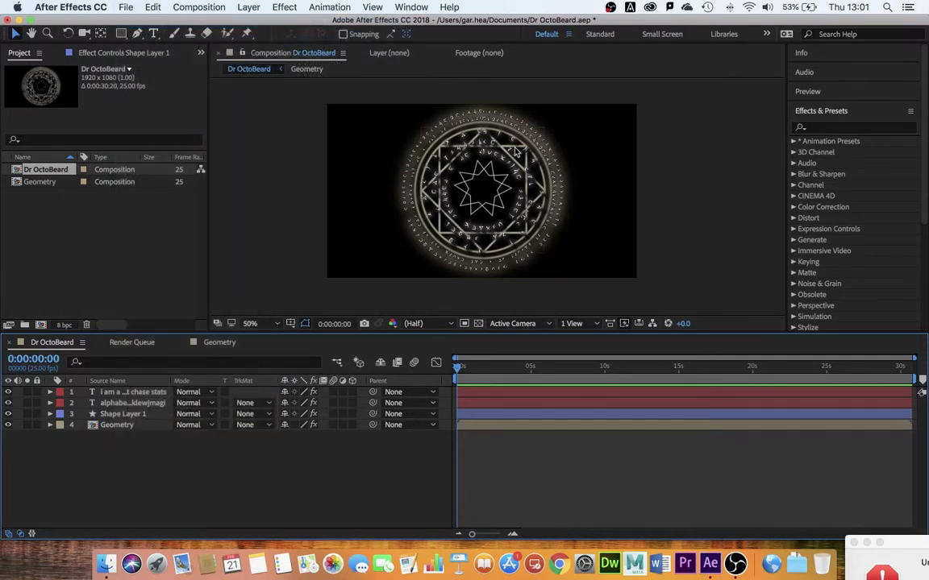
{"action": "left_click", "coordinate": [444, 238]}
- Create a new composition named Test with the default settings
{"action": "left_click", "coordinate": [199, 8]}
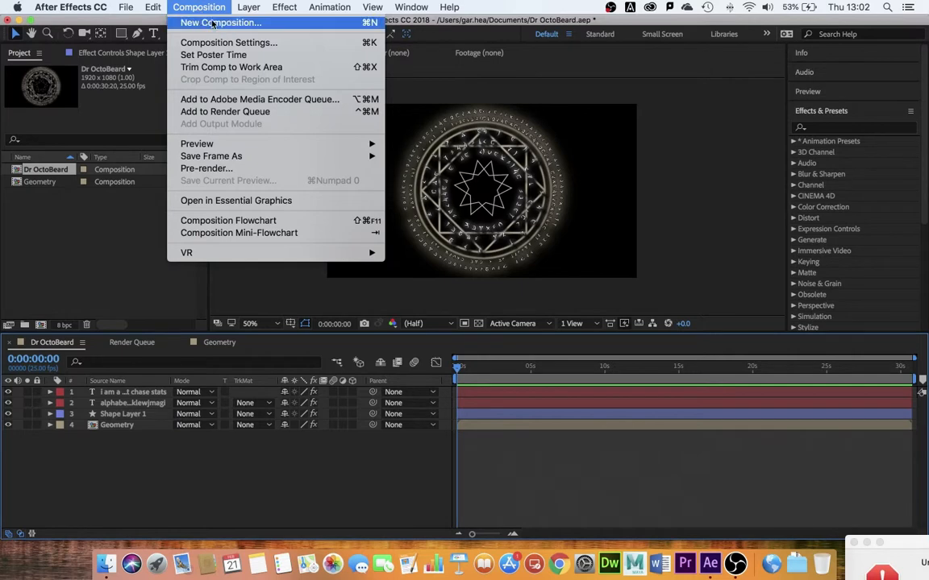
{"action": "left_click", "coordinate": [211, 22]}
{"action": "type", "text": "Test"}
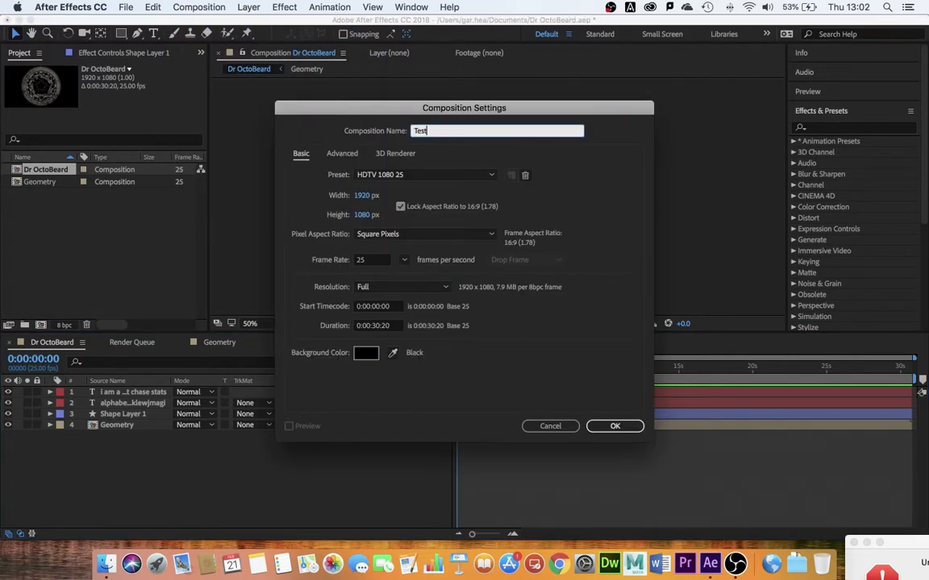
{"action": "key", "text": "Return"}
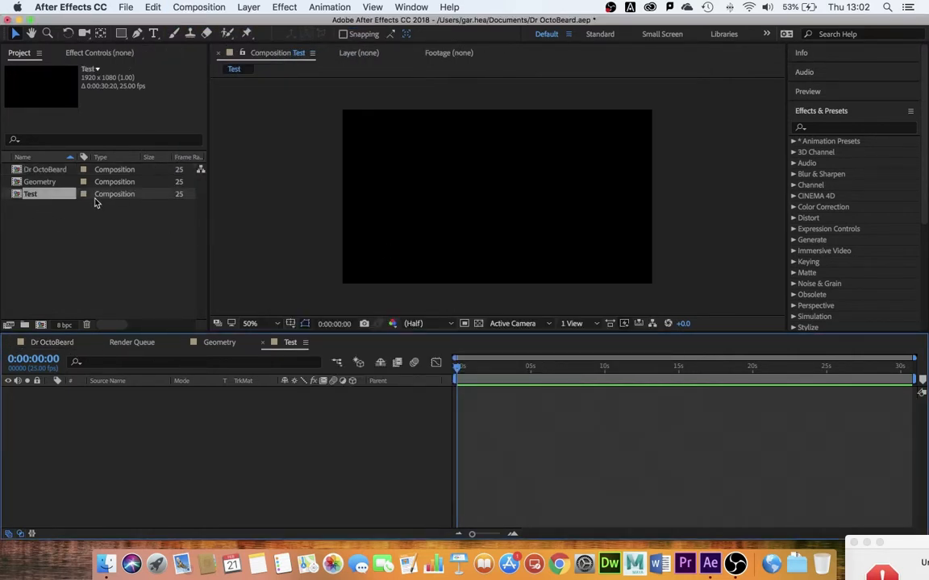
- Switch between the Dr OctoBeard, Geometry and Test compositions to examine how each one is listed and displayed
{"action": "left_click", "coordinate": [35, 169]}
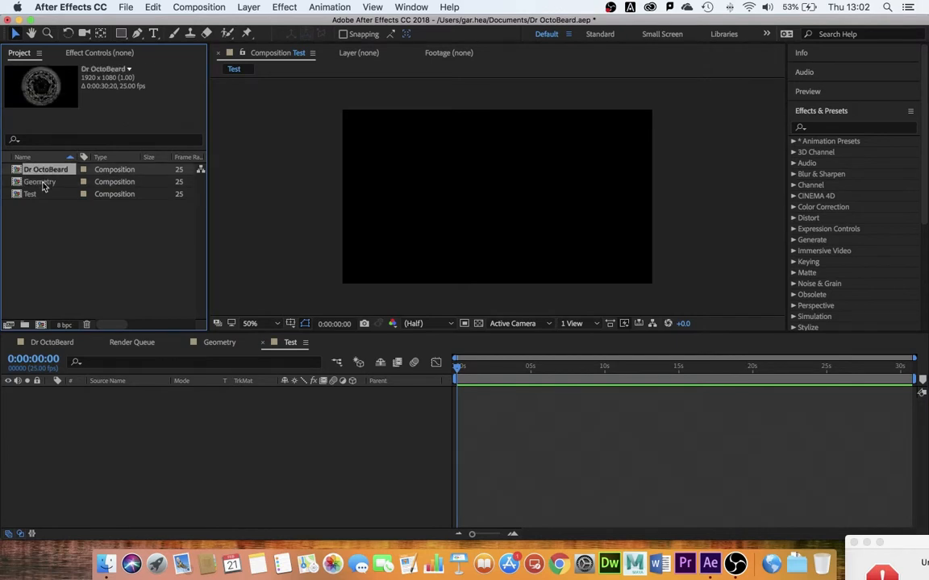
{"action": "left_click", "coordinate": [41, 181]}
{"action": "left_click", "coordinate": [40, 168]}
{"action": "left_click", "coordinate": [38, 344]}
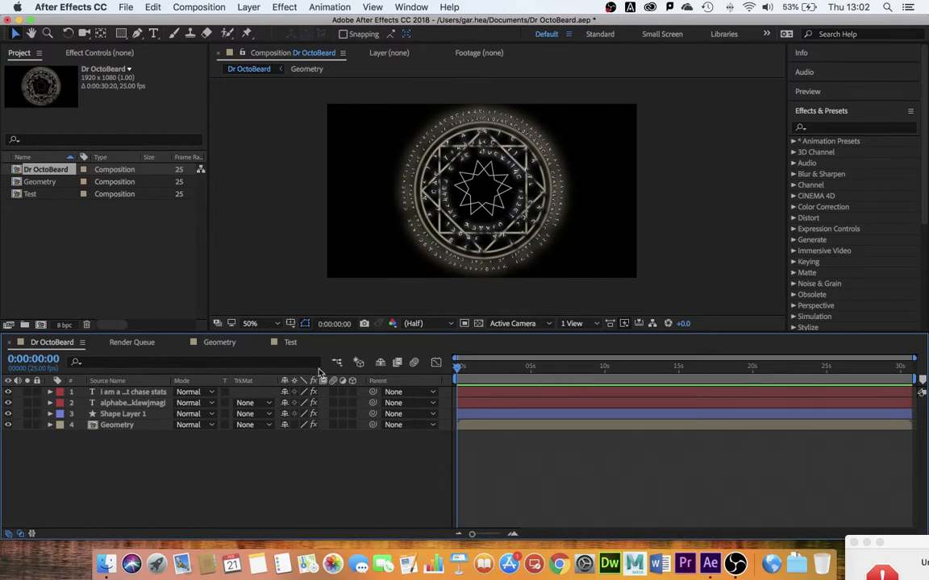
{"action": "left_click", "coordinate": [291, 347]}
{"action": "left_click", "coordinate": [216, 344]}
{"action": "left_click", "coordinate": [286, 344]}
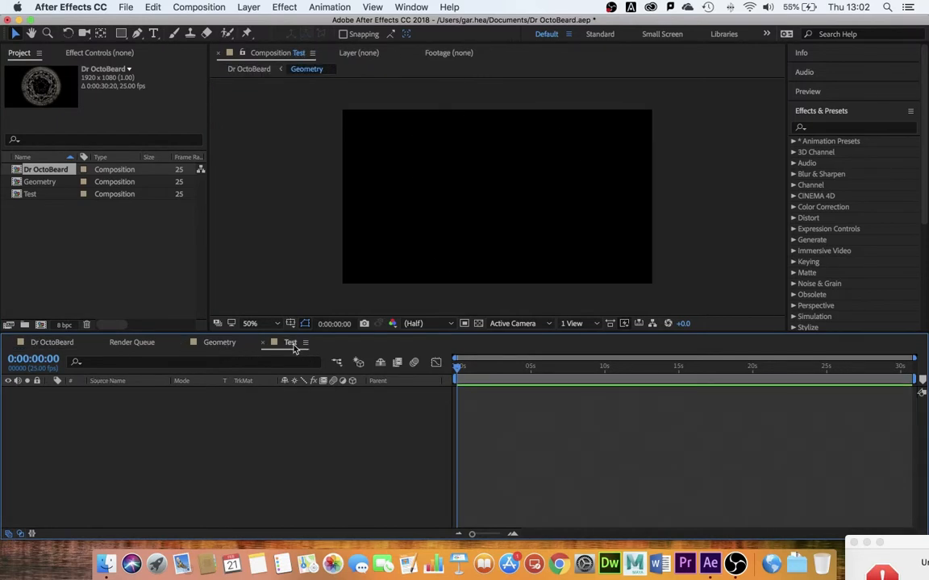
{"action": "left_click", "coordinate": [220, 343]}
{"action": "left_click", "coordinate": [50, 343]}
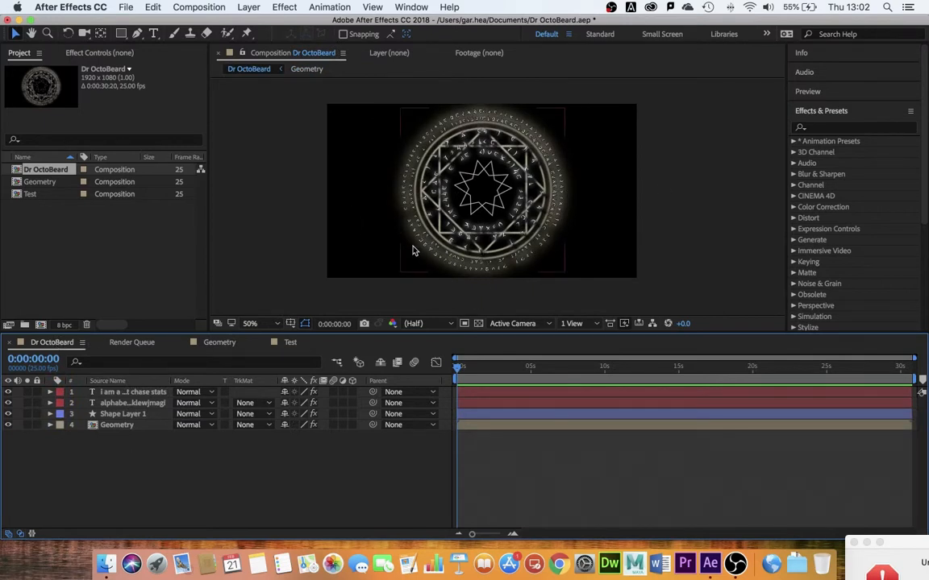
- Start a new project, saving the changes to Dr OctoBeard.aep
{"action": "left_click", "coordinate": [133, 8]}
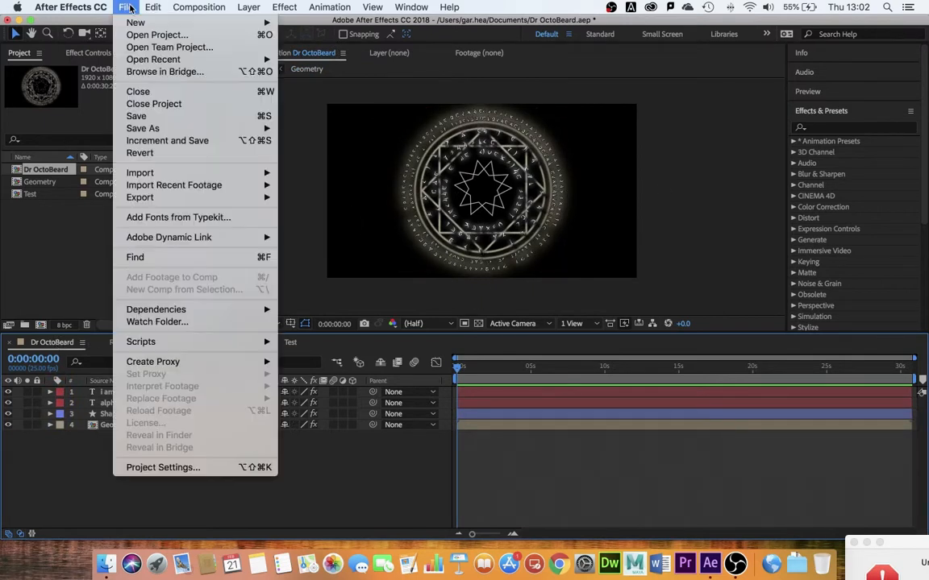
{"action": "mouse_move", "coordinate": [135, 23]}
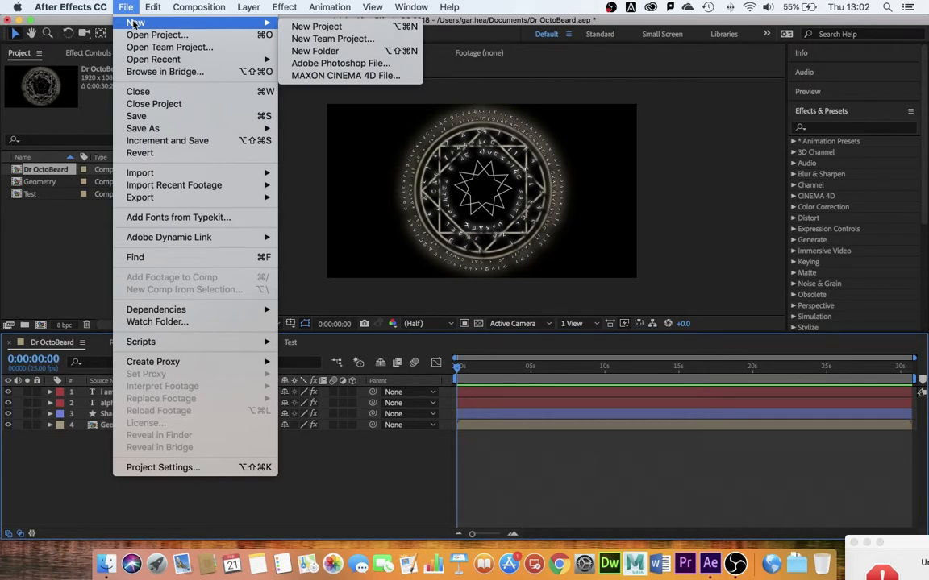
{"action": "left_click", "coordinate": [307, 27]}
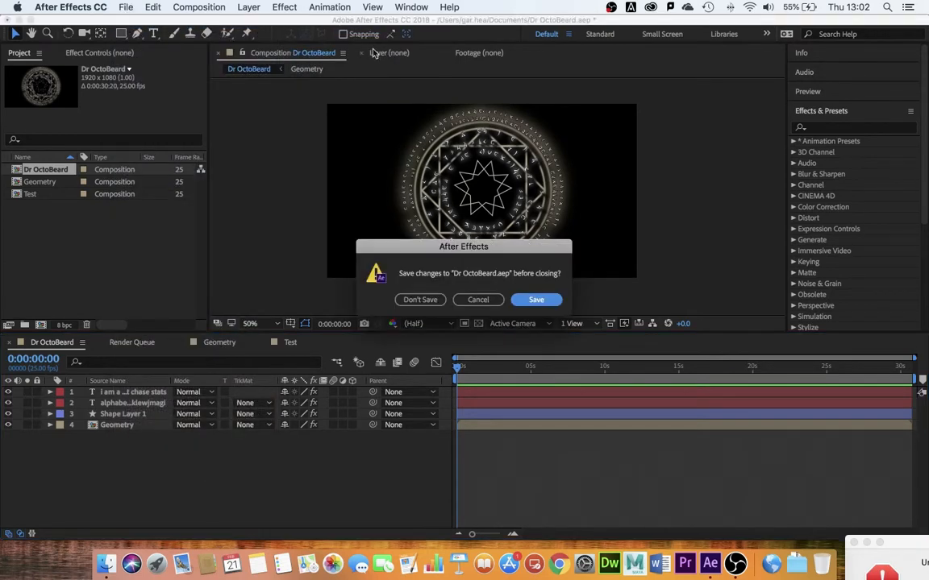
{"action": "left_click", "coordinate": [536, 300]}
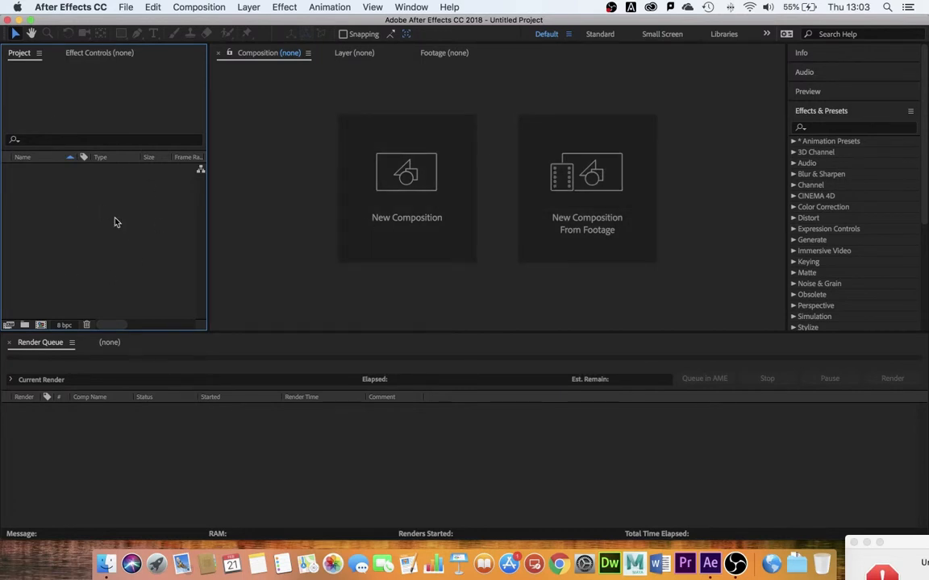
- Create a composition named Tutorial with the HDTV 1080 25 preset, 25 frames per second and a duration of 0:00:10:00
{"action": "left_click", "coordinate": [427, 201]}
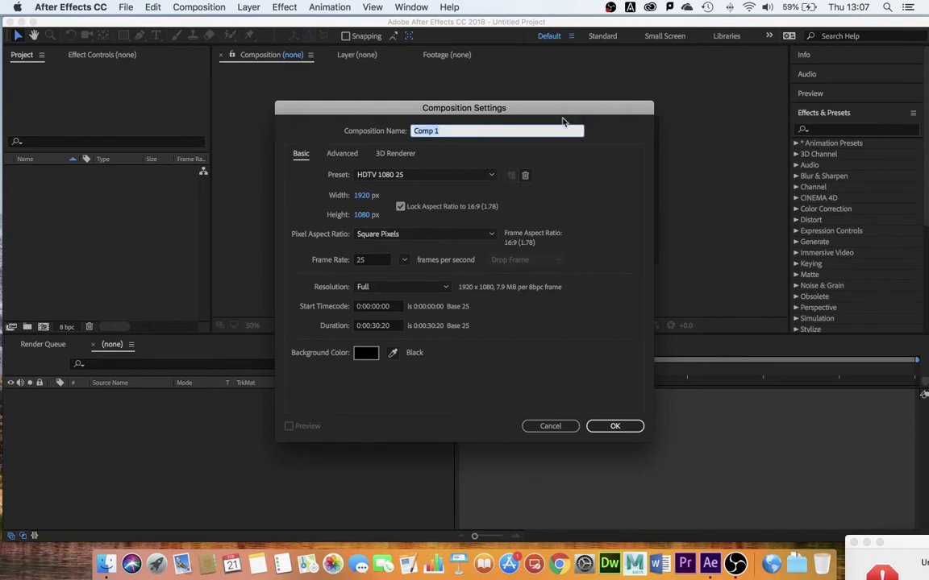
{"action": "type", "text": "Tutorial"}
{"action": "left_click", "coordinate": [493, 177]}
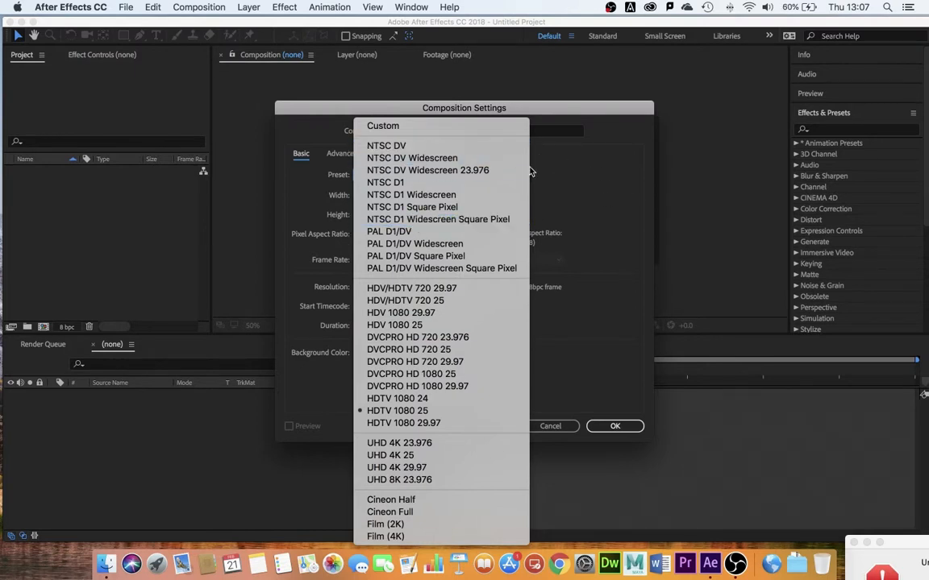
{"action": "left_click", "coordinate": [630, 168]}
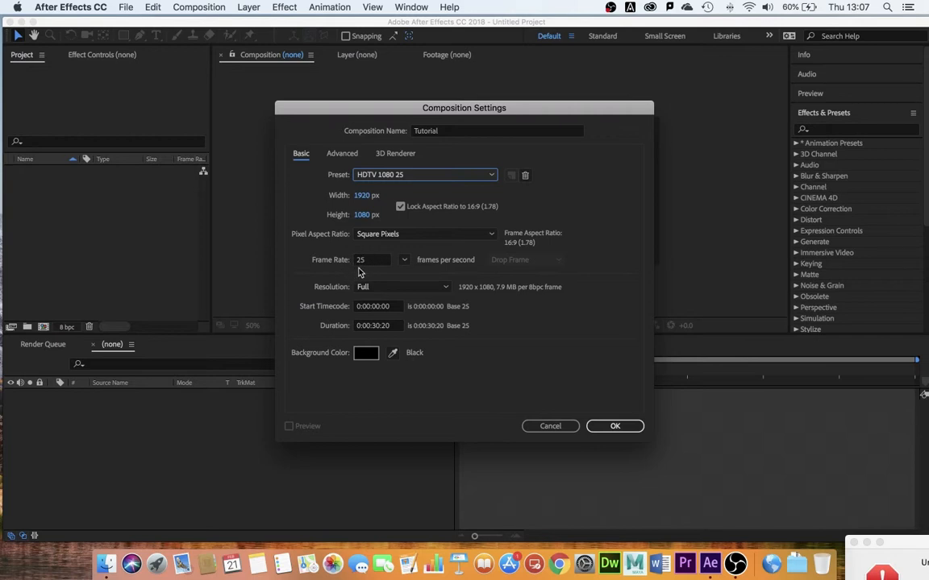
{"action": "left_click", "coordinate": [404, 261]}
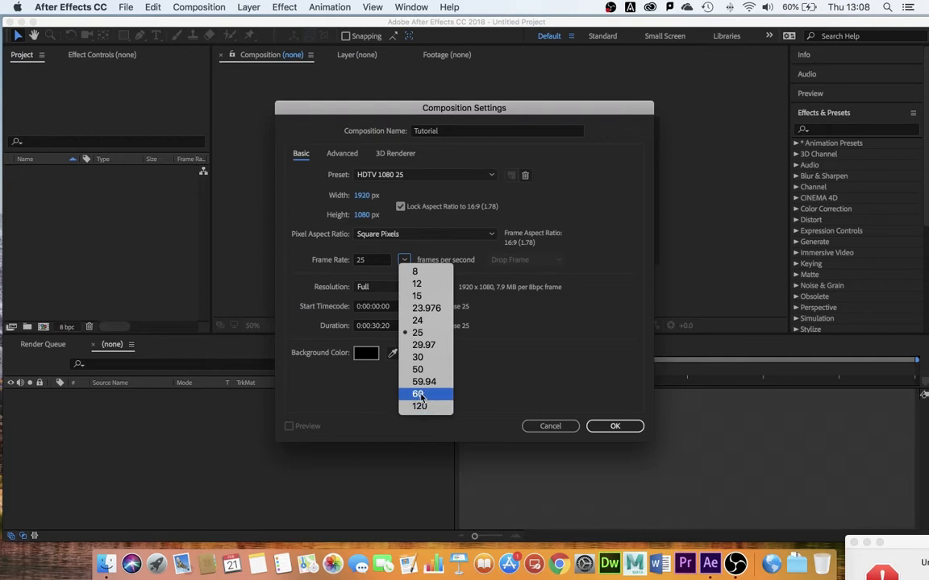
{"action": "left_click", "coordinate": [527, 362]}
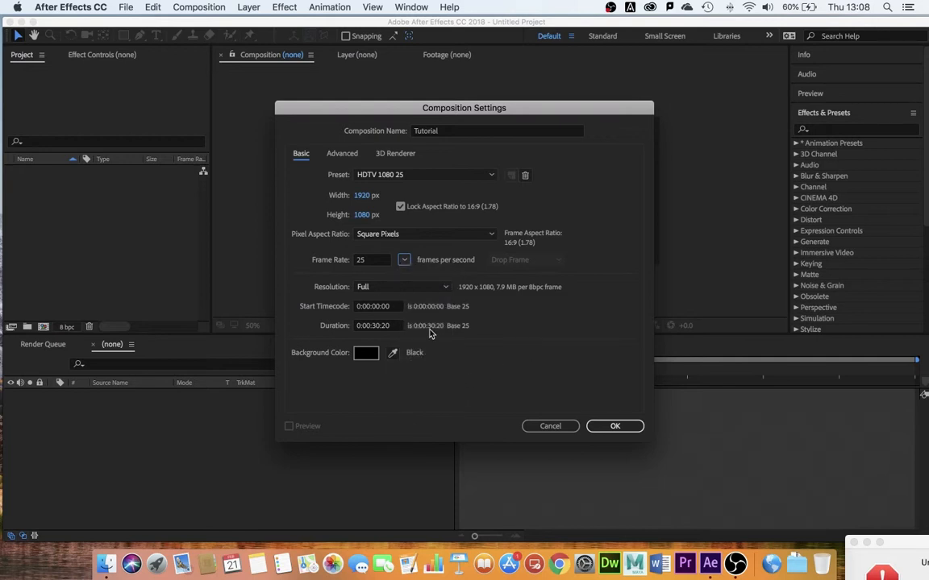
{"action": "left_click", "coordinate": [379, 327]}
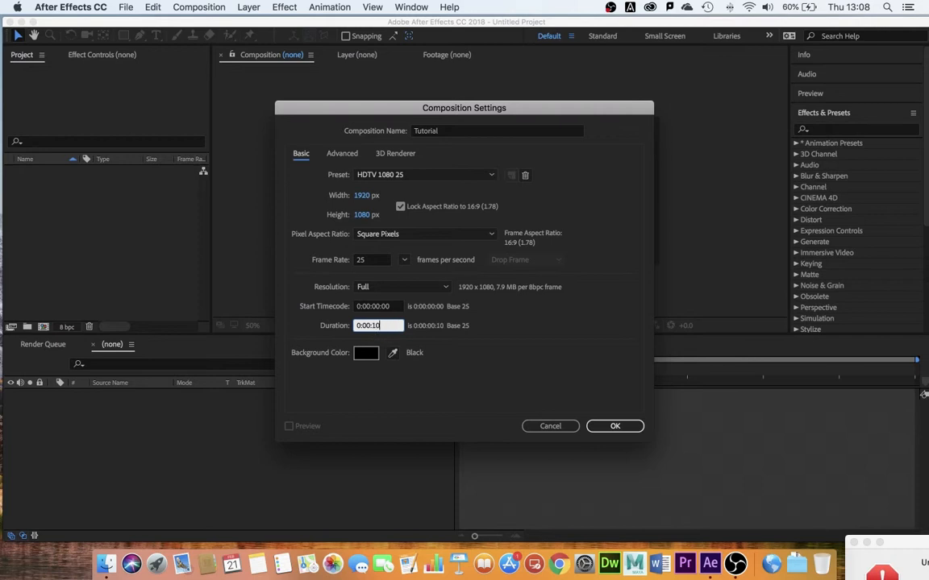
{"action": "left_click", "coordinate": [610, 425]}
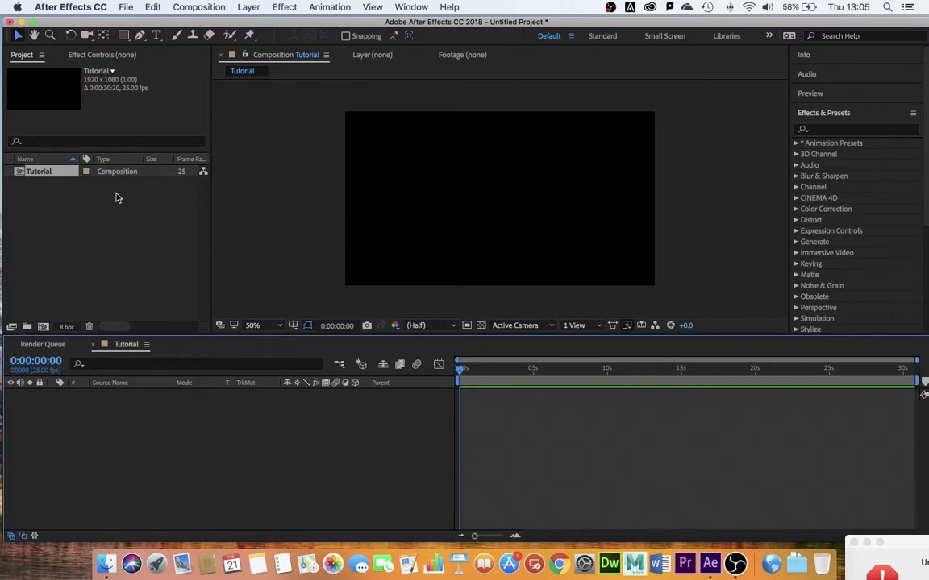
- View the effect controls, browse the effects and presets, search them for "glow" and clear the search
{"action": "left_click", "coordinate": [94, 56]}
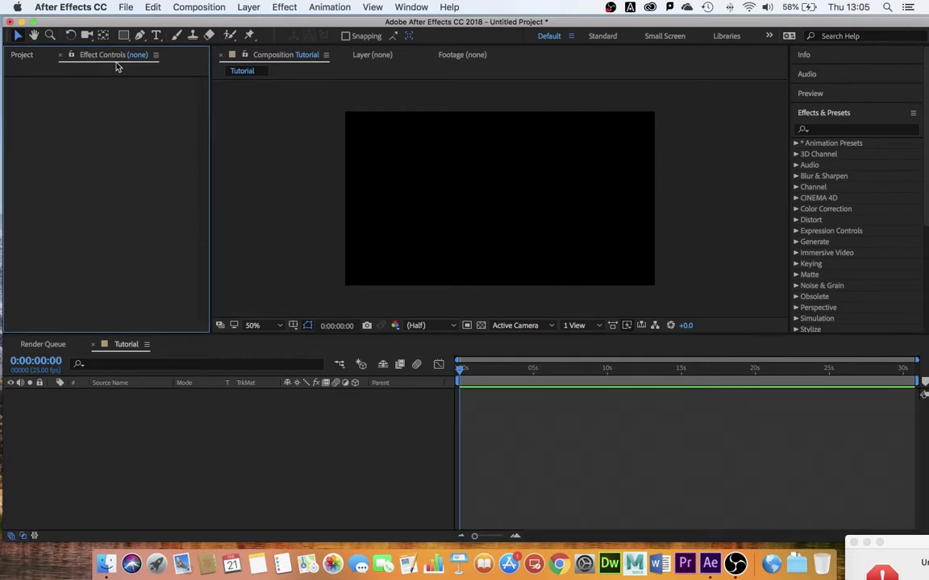
{"action": "left_click", "coordinate": [28, 54]}
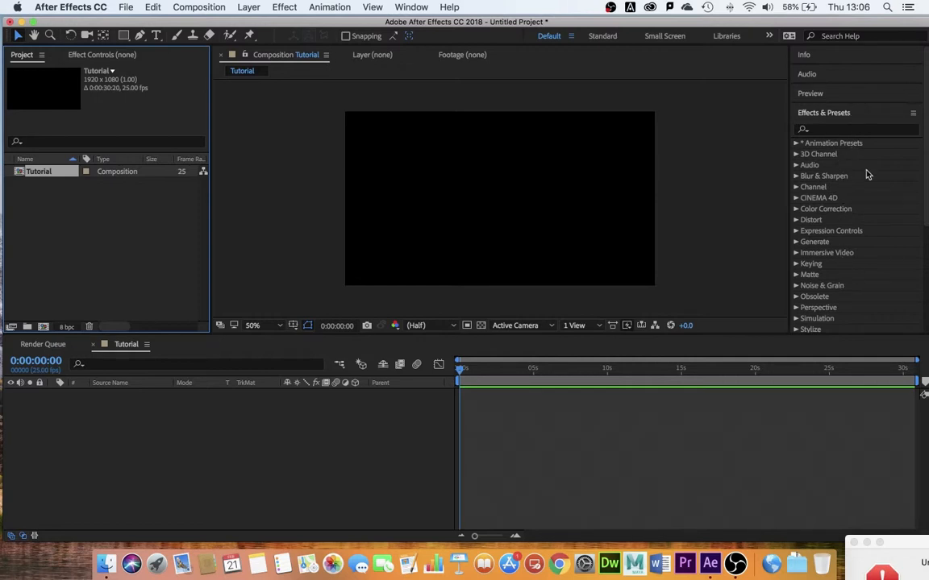
{"action": "scroll", "coordinate": [864, 172], "scroll_direction": "down", "scroll_amount": 5}
{"action": "scroll", "coordinate": [866, 175], "scroll_direction": "up", "scroll_amount": 5}
{"action": "left_click", "coordinate": [847, 131]}
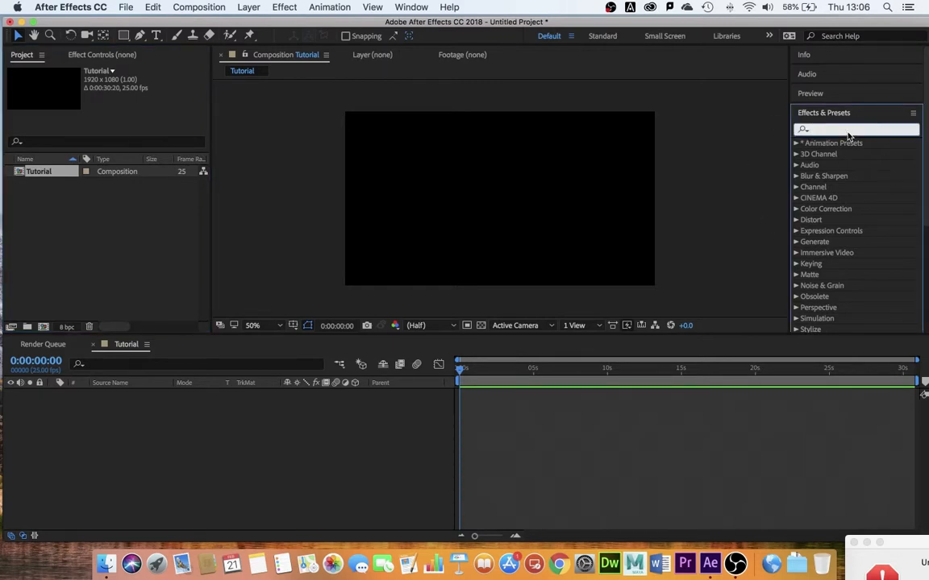
{"action": "type", "text": "glow"}
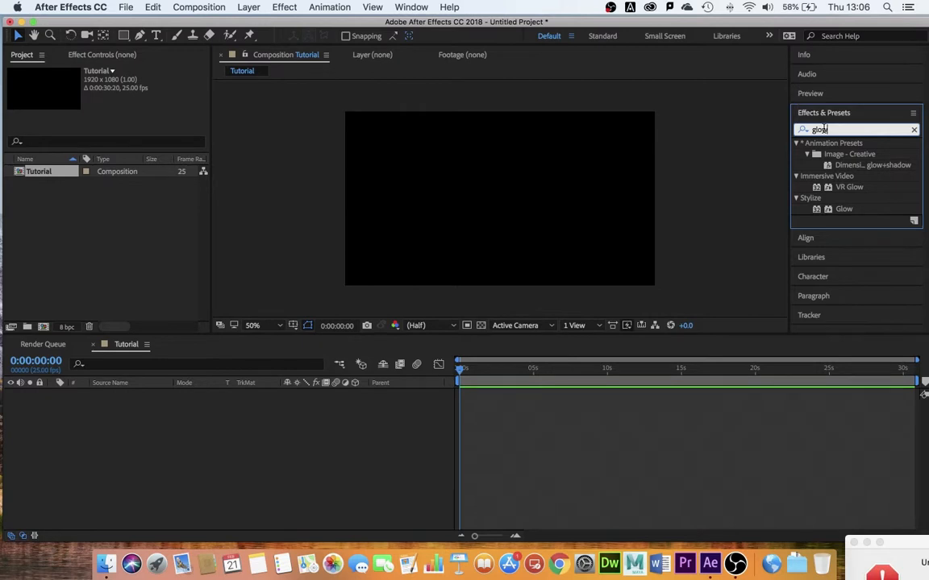
{"action": "left_click", "coordinate": [914, 130]}
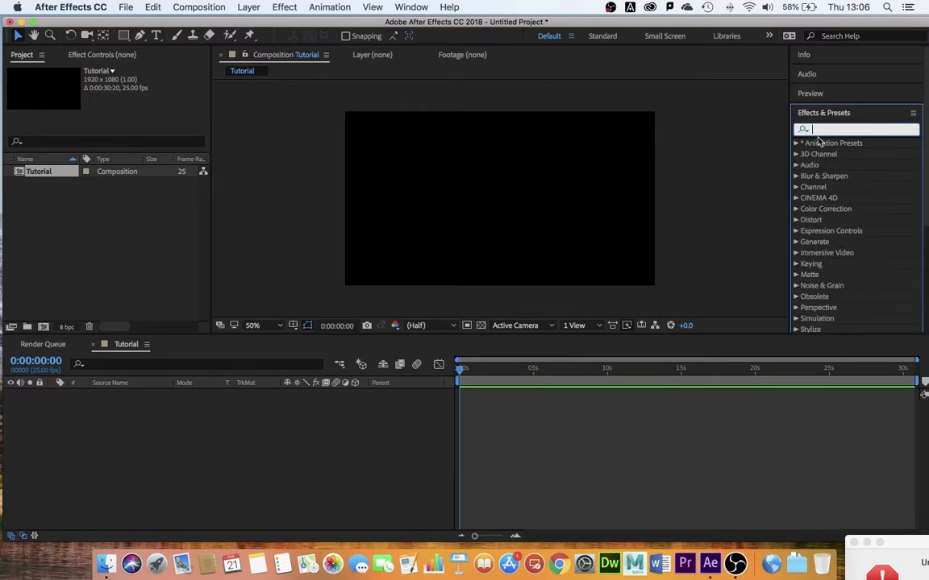
{"action": "left_click", "coordinate": [98, 390]}
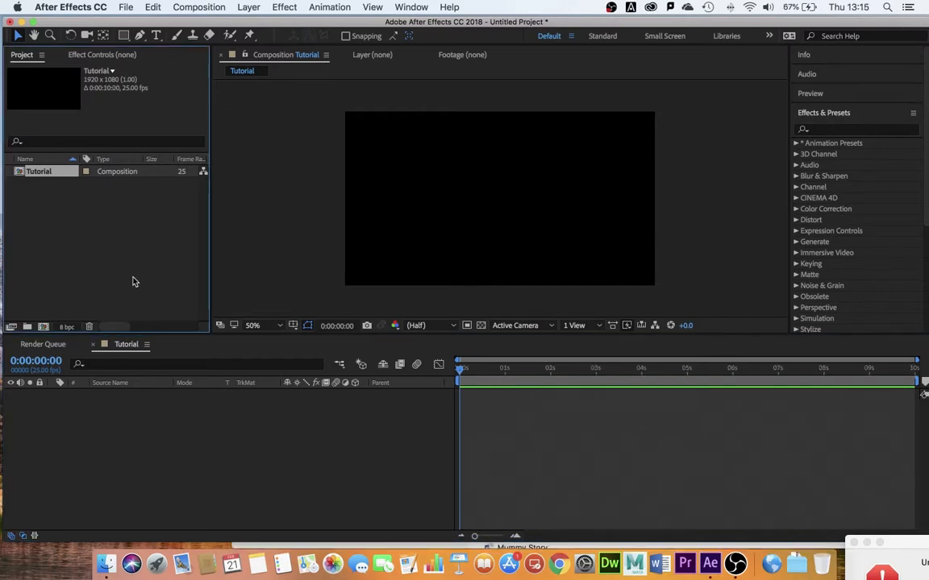
- Import the Dr OctoBeard (Converted) movie from the Finder Documents folder into the project and open it in the footage viewer
{"action": "left_click", "coordinate": [106, 567]}
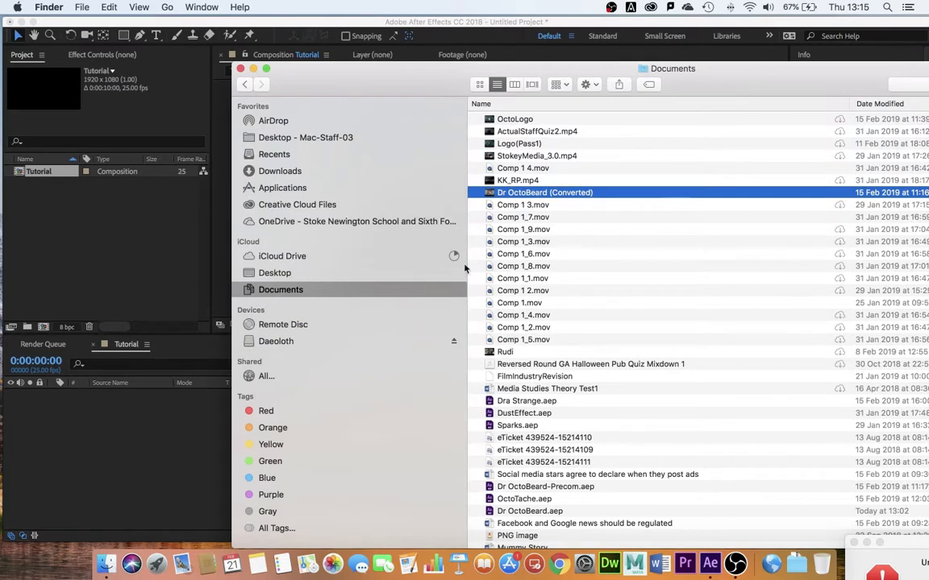
{"action": "left_click_drag", "start_coordinate": [510, 196], "coordinate": [87, 226]}
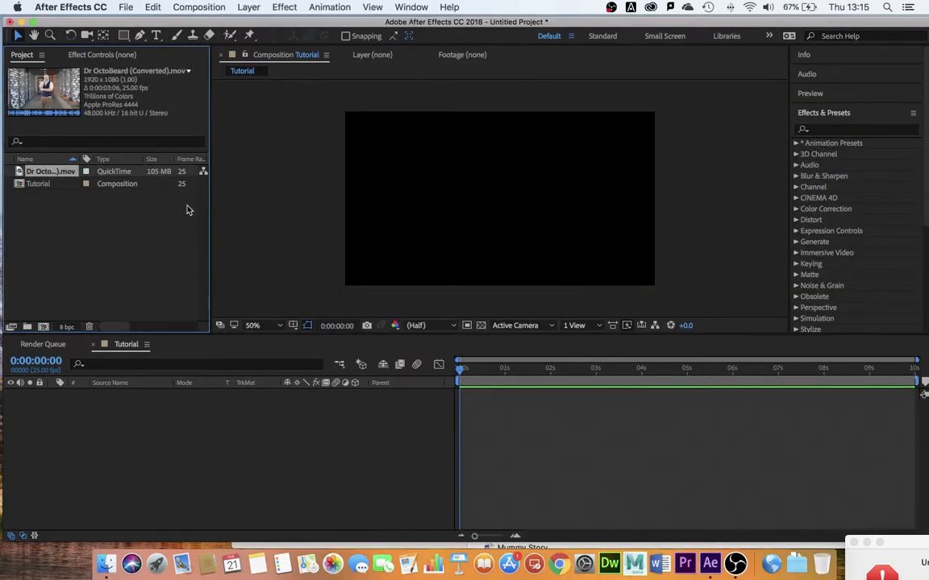
{"action": "double_click", "coordinate": [36, 172]}
- Examine the footage by narrowing and restoring its visible time range and playing the first frames
{"action": "mouse_move", "coordinate": [229, 298]}
{"action": "left_mouse_down"}
{"action": "mouse_move", "coordinate": [709, 300]}
{"action": "mouse_move", "coordinate": [606, 323]}
{"action": "mouse_move", "coordinate": [430, 295]}
{"action": "mouse_move", "coordinate": [219, 298]}
{"action": "left_mouse_up"}
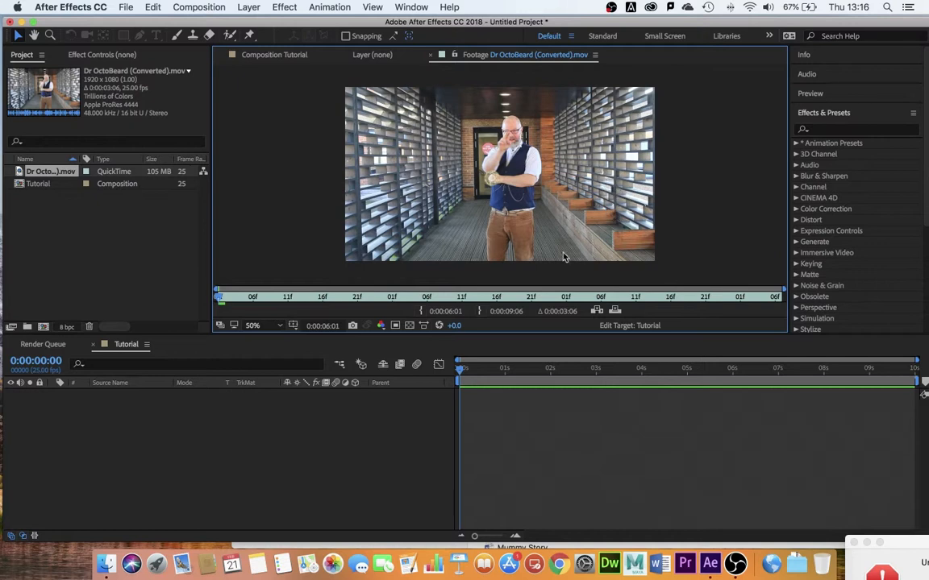
{"action": "left_click_drag", "start_coordinate": [784, 288], "coordinate": [614, 295]}
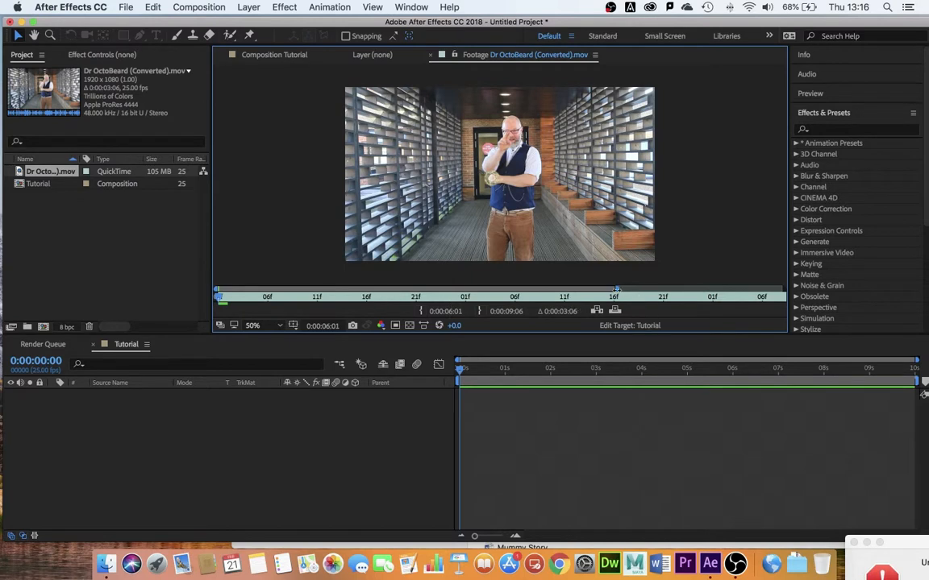
{"action": "left_click_drag", "start_coordinate": [618, 290], "coordinate": [784, 289]}
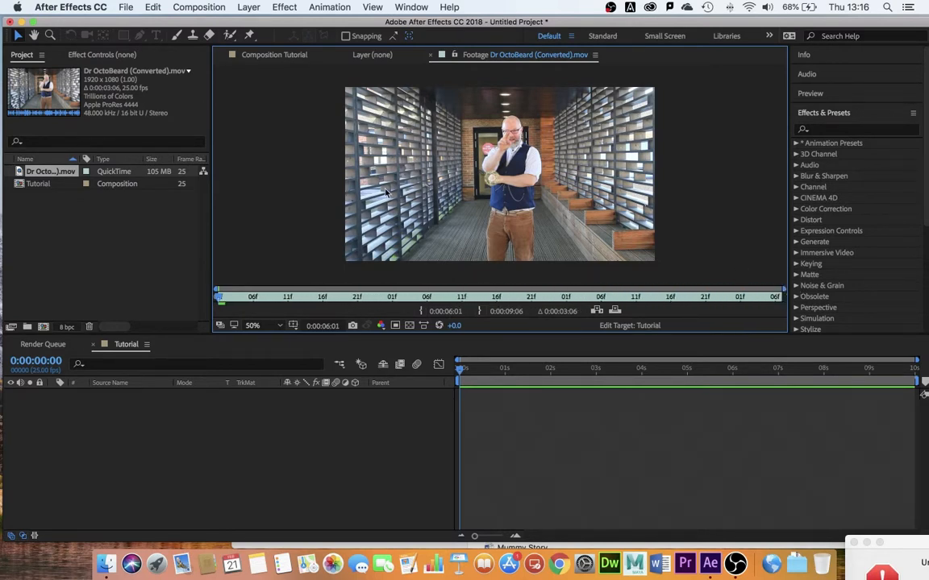
{"action": "key", "text": "space"}
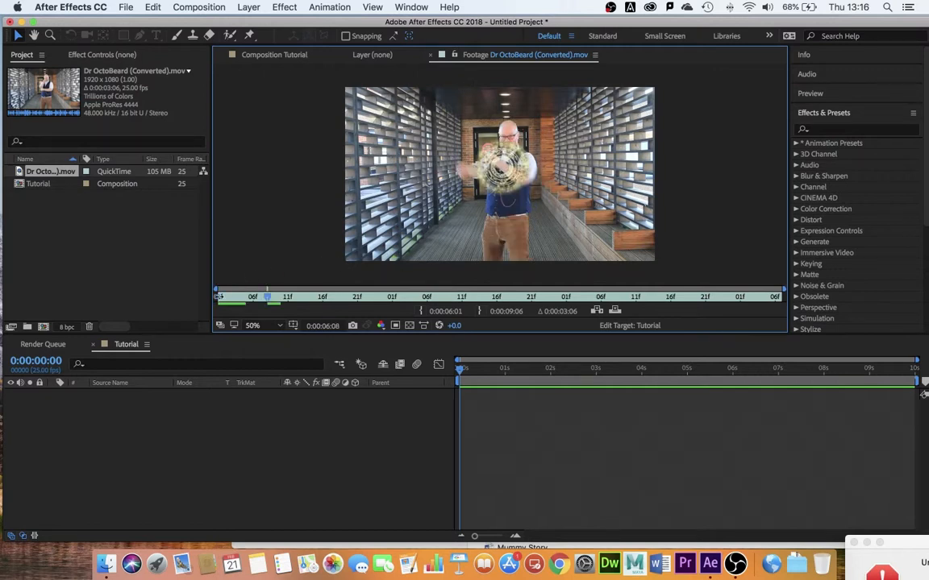
- Trim the Dr OctoBeard footage to an in point of 0:00:06:11 and an out point of 0:00:07:05
{"action": "left_click_drag", "start_coordinate": [218, 297], "coordinate": [282, 297]}
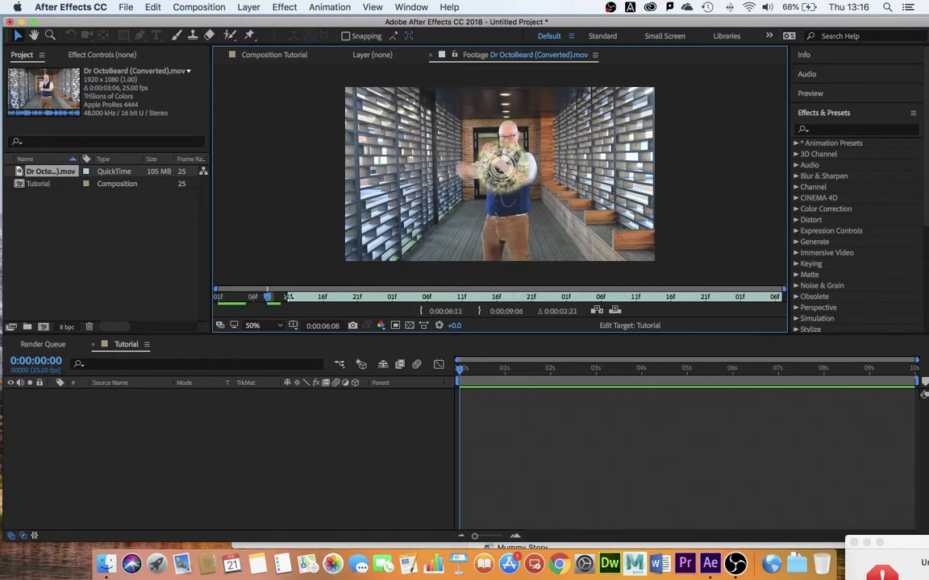
{"action": "left_click_drag", "start_coordinate": [776, 297], "coordinate": [441, 297]}
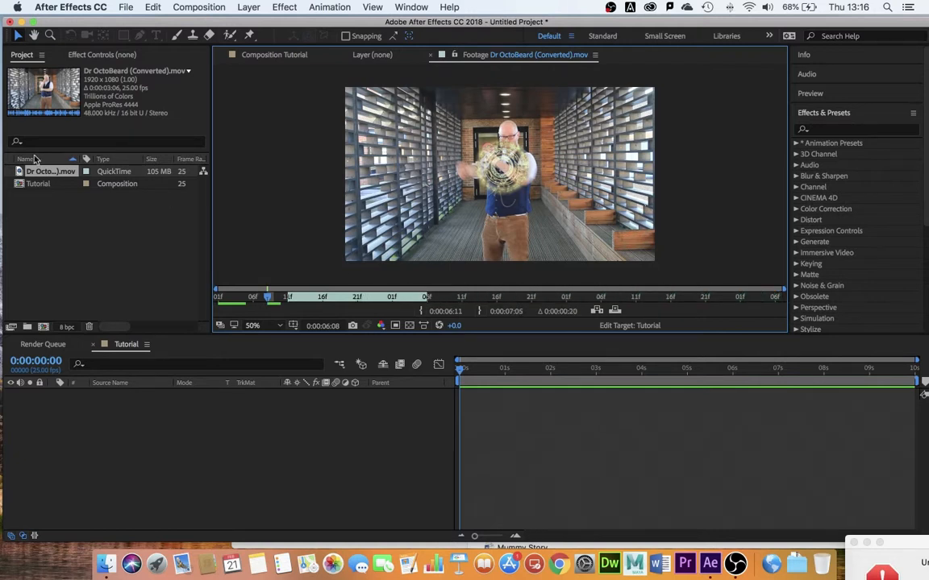
- Add the trimmed Dr OctoBeard footage to the Tutorial composition, align the clip with the timeline's start and preview it
{"action": "left_click_drag", "start_coordinate": [19, 176], "coordinate": [512, 436]}
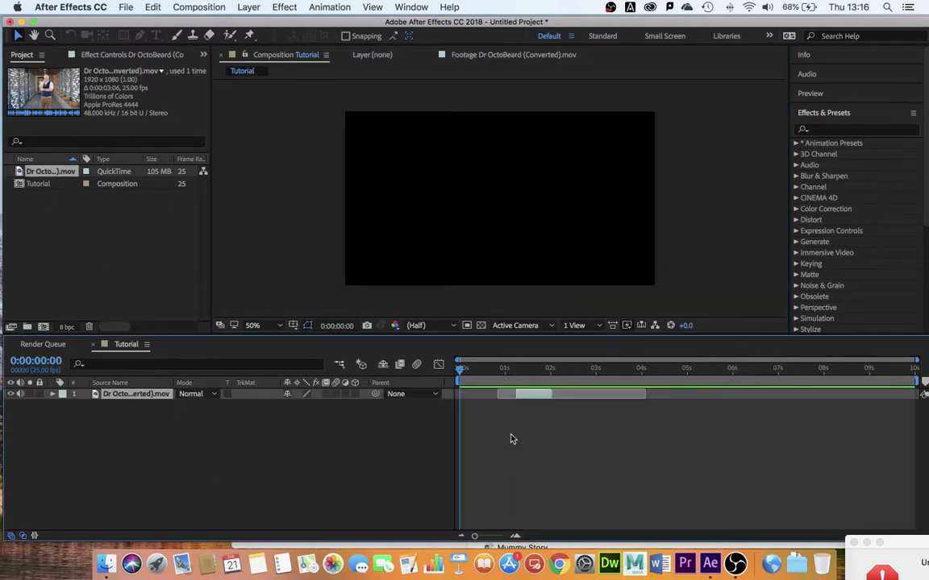
{"action": "left_click_drag", "start_coordinate": [539, 403], "coordinate": [482, 401]}
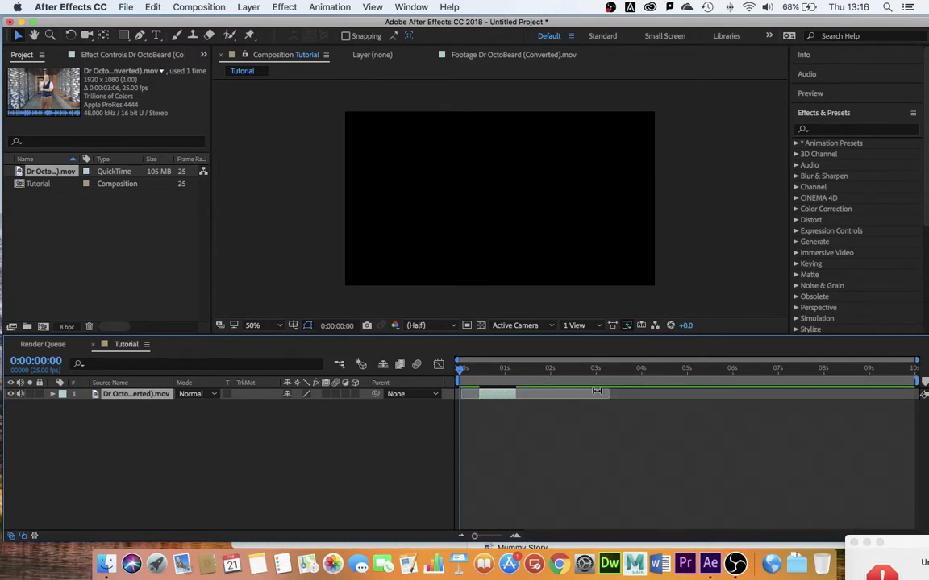
{"action": "left_click_drag", "start_coordinate": [517, 395], "coordinate": [462, 376]}
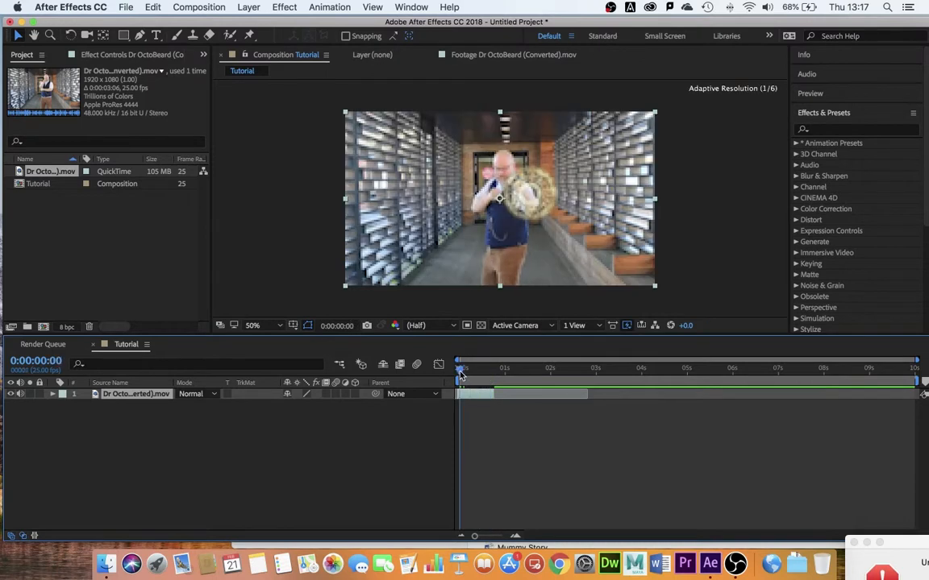
{"action": "key", "text": "space"}
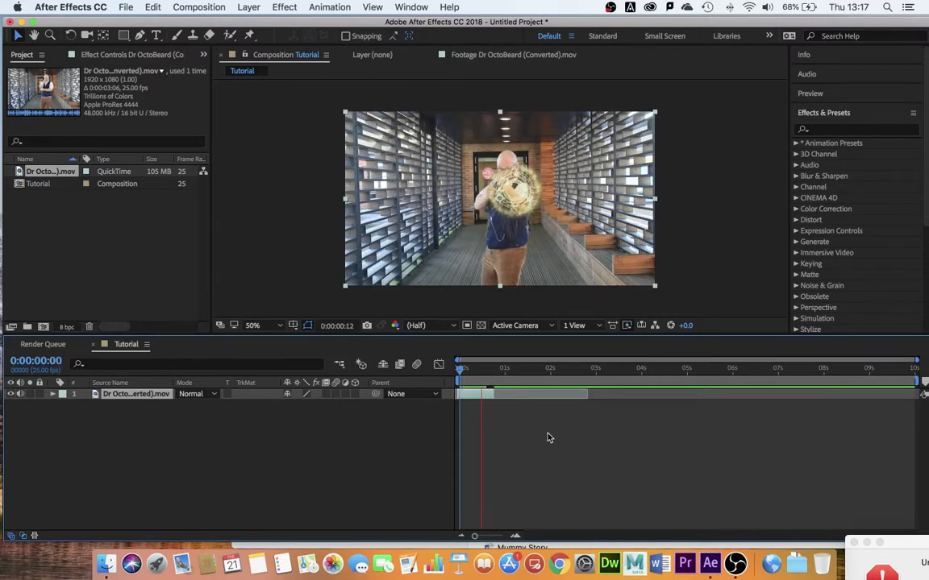
{"action": "key", "text": "space"}
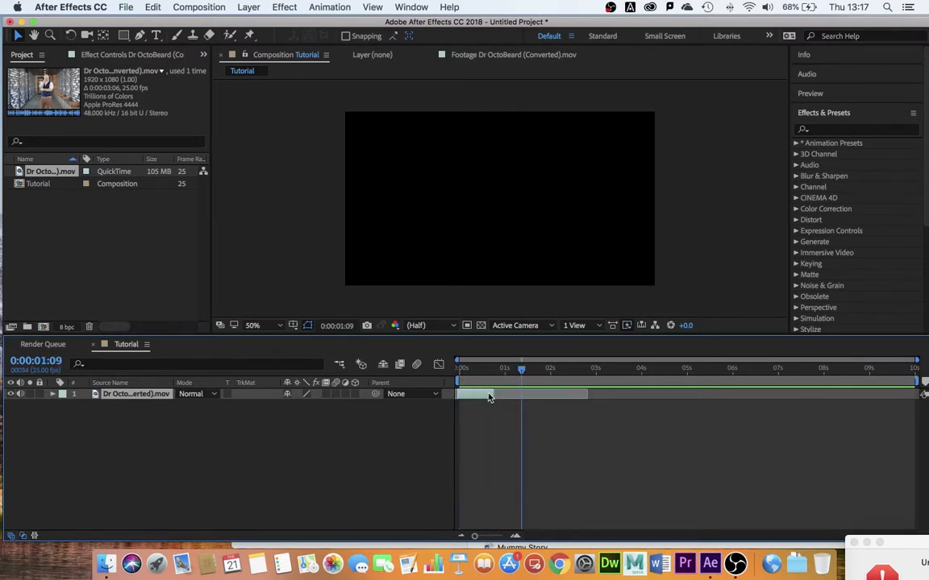
- Extend the footage layer's end to about 2 seconds, reset the source range to 0:00:06:01–0:00:09:06 and return the playhead to 0:00:00:00
{"action": "left_click_drag", "start_coordinate": [491, 395], "coordinate": [551, 395]}
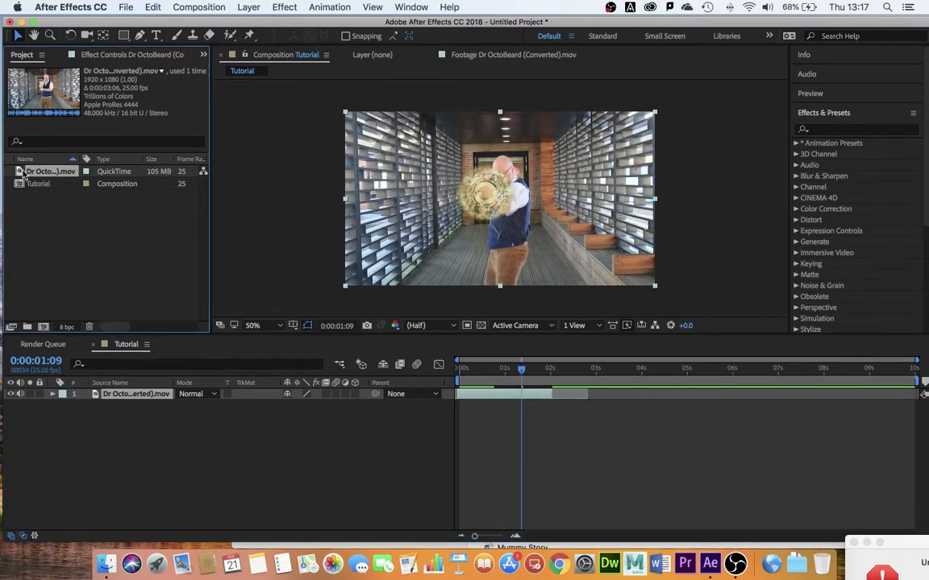
{"action": "double_click", "coordinate": [519, 394]}
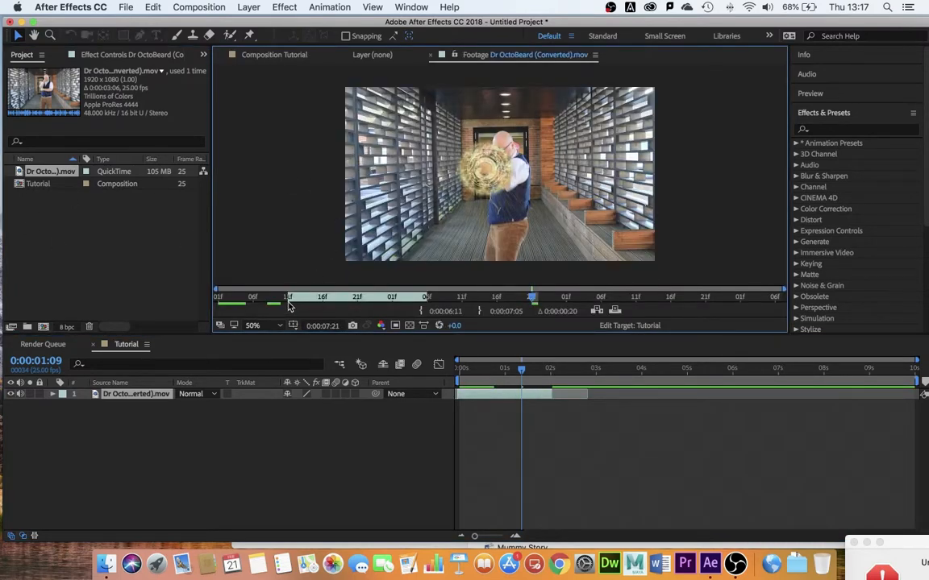
{"action": "left_click_drag", "start_coordinate": [288, 297], "coordinate": [218, 297]}
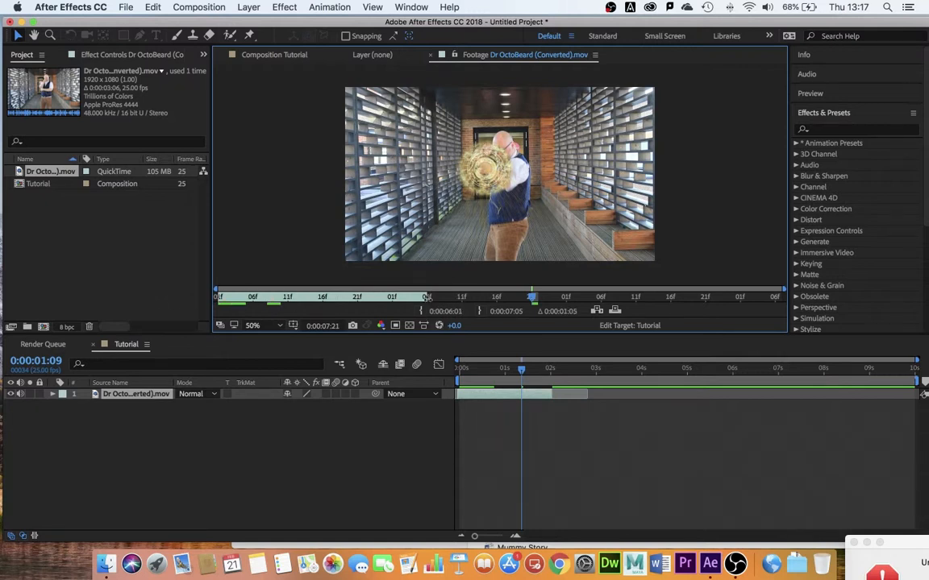
{"action": "left_click_drag", "start_coordinate": [426, 299], "coordinate": [778, 299]}
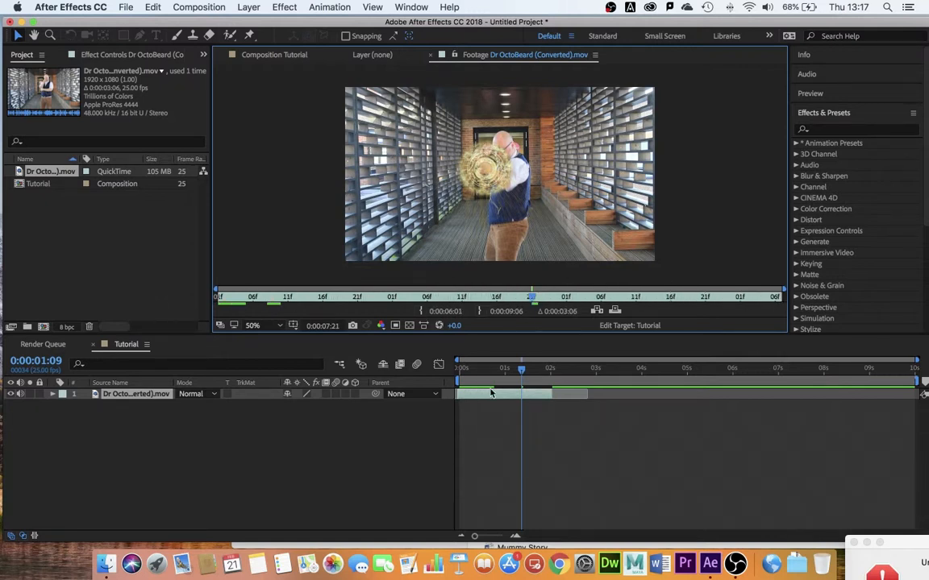
{"action": "left_click", "coordinate": [598, 440]}
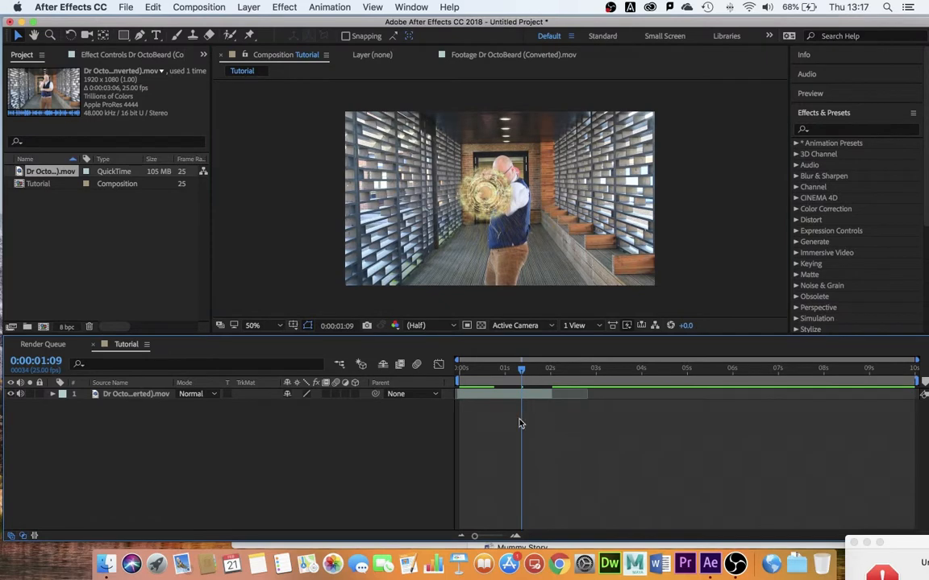
{"action": "left_click", "coordinate": [520, 394]}
{"action": "left_click_drag", "start_coordinate": [521, 371], "coordinate": [453, 372]}
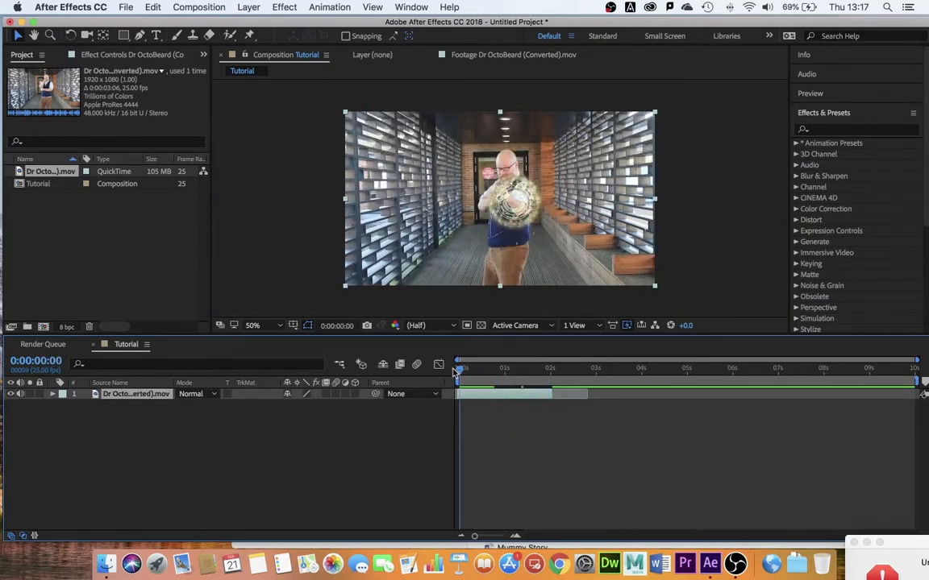
- Create a new text layer in the Tutorial composition and enter random placeholder letters
{"action": "left_click", "coordinate": [245, 8]}
{"action": "mouse_move", "coordinate": [231, 23]}
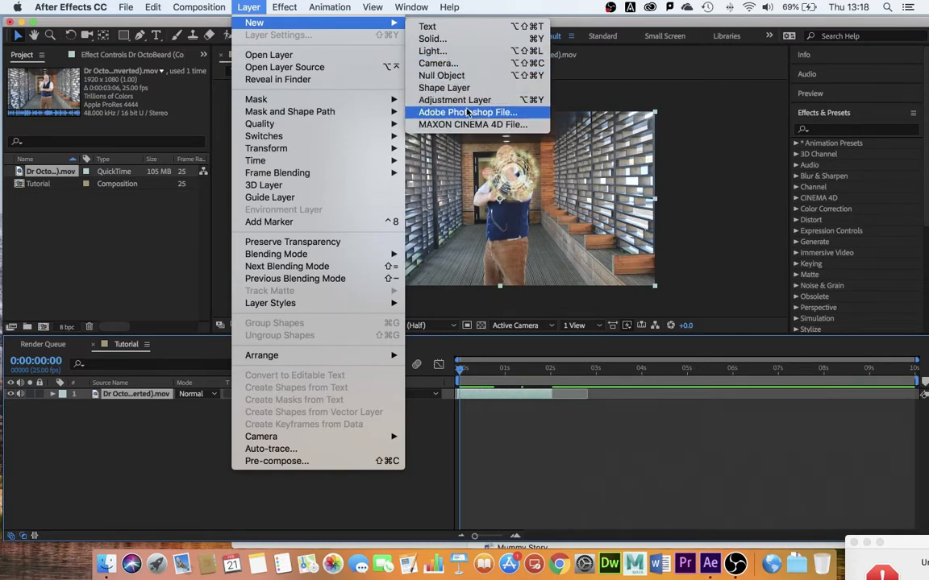
{"action": "left_click", "coordinate": [435, 26]}
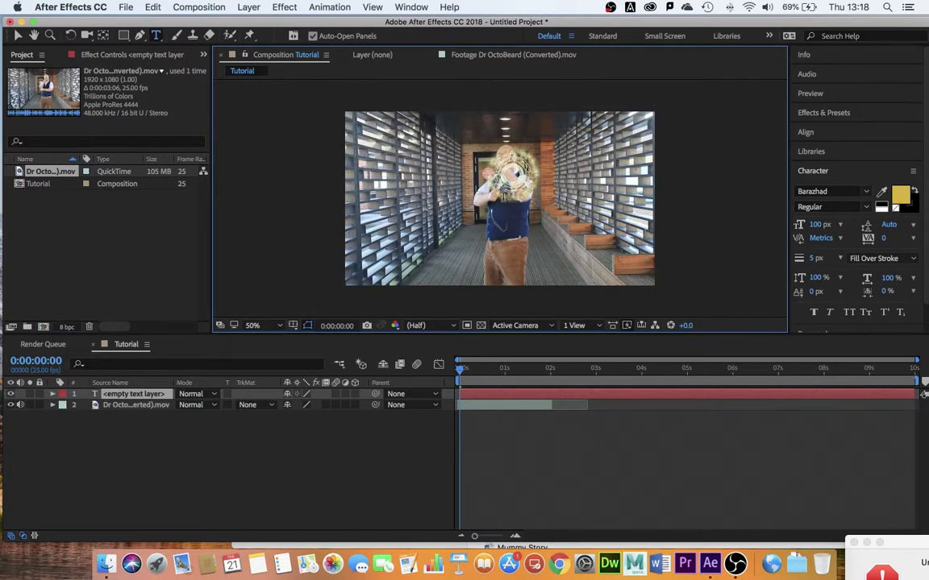
{"action": "type", "text": "sdlkfjwlfklkhj"}
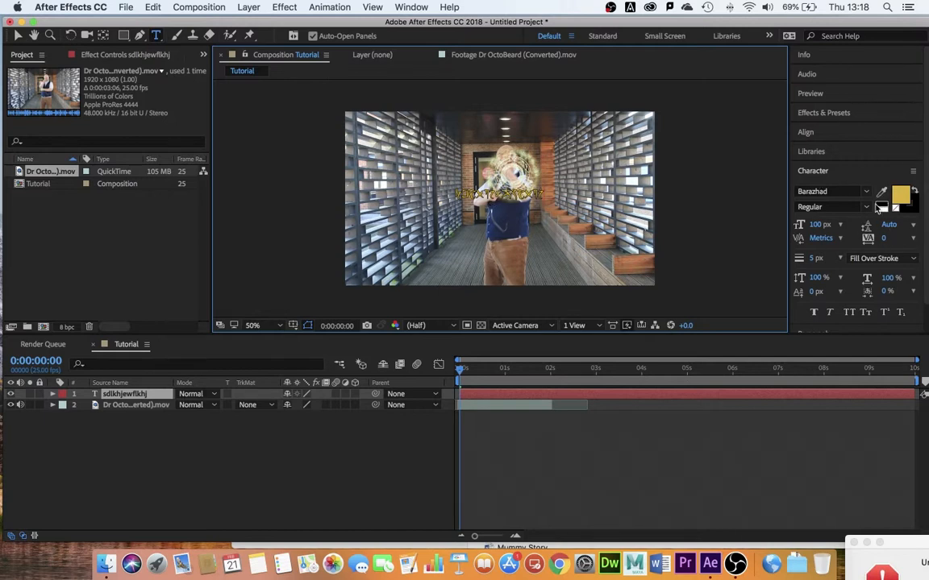
- Change the placeholder text's font to Arial and replace the text with "Dr OctoBeard"
{"action": "double_click", "coordinate": [489, 194]}
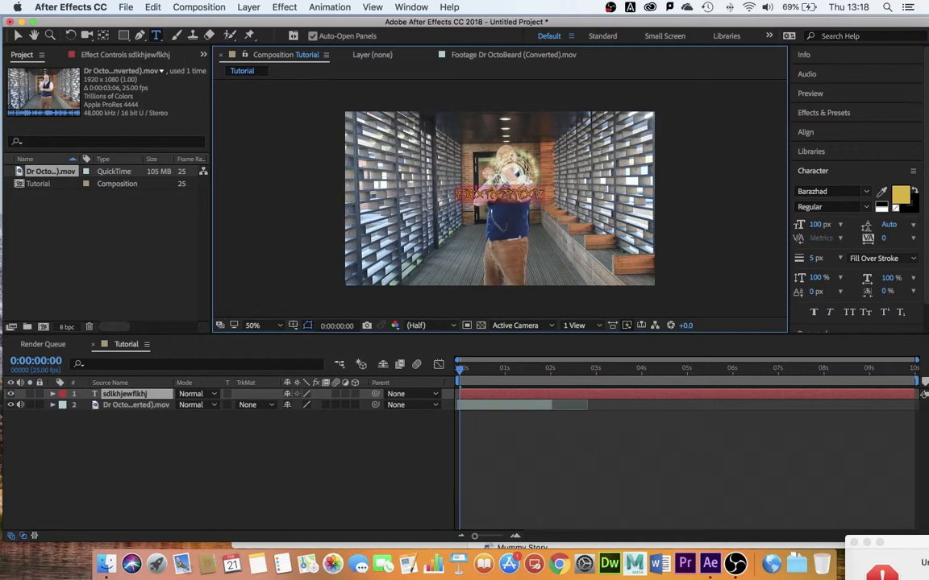
{"action": "left_click", "coordinate": [866, 193]}
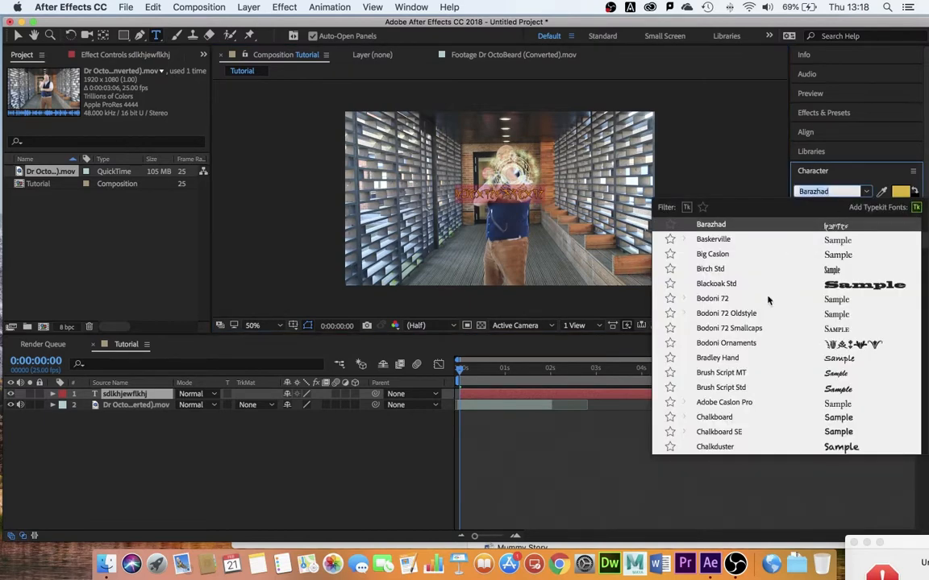
{"action": "scroll", "coordinate": [758, 298], "scroll_direction": "up", "scroll_amount": 5}
{"action": "left_click", "coordinate": [741, 298]}
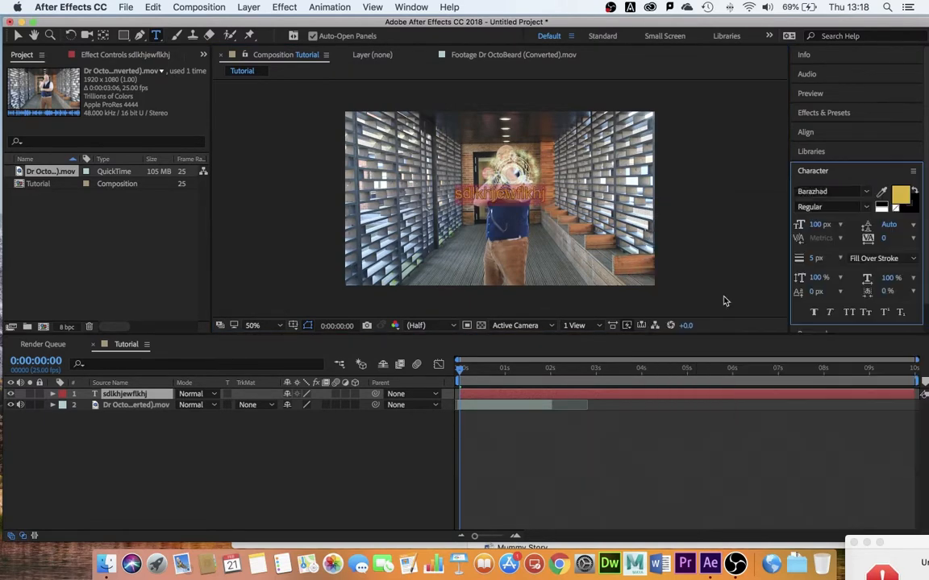
{"action": "key", "text": "BackSpace"}
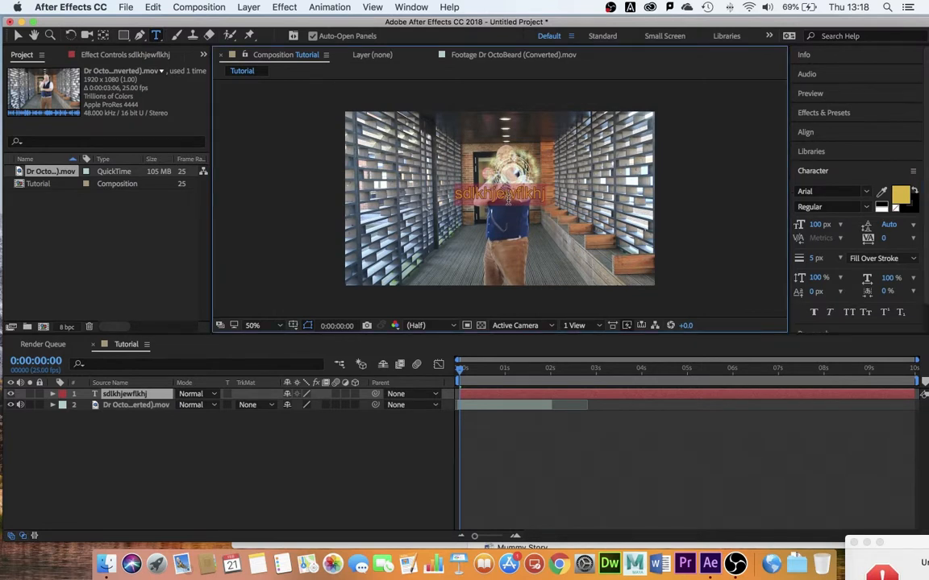
{"action": "type", "text": "Dr"}
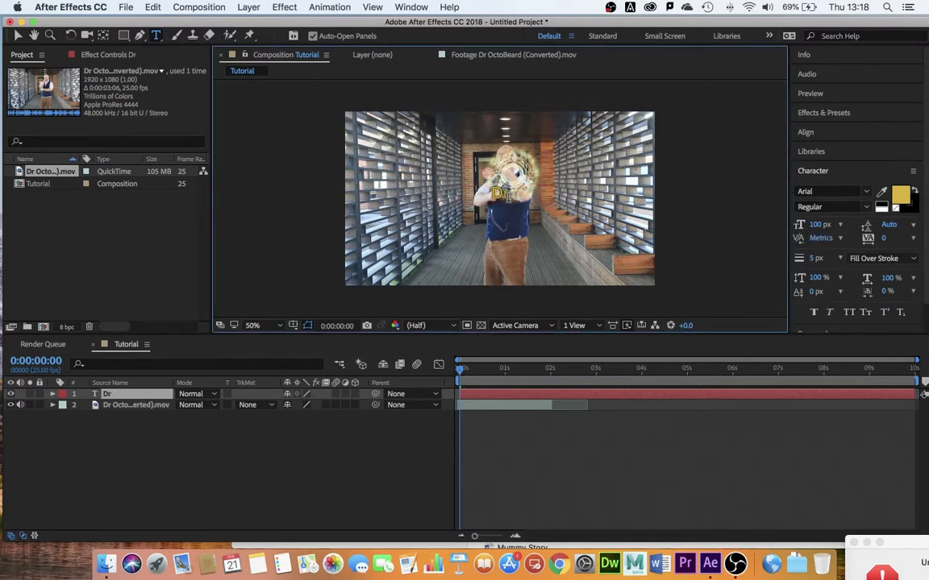
{"action": "type", "text": " OctoBeard"}
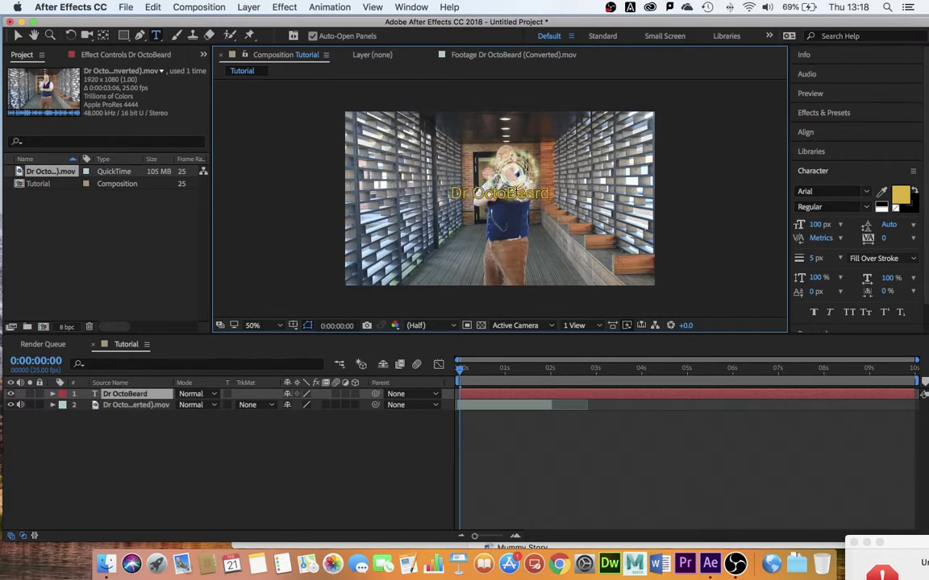
- Set the whole Dr OctoBeard title's font size to 182 px and its fill color to white
{"action": "key", "text": "super+a"}
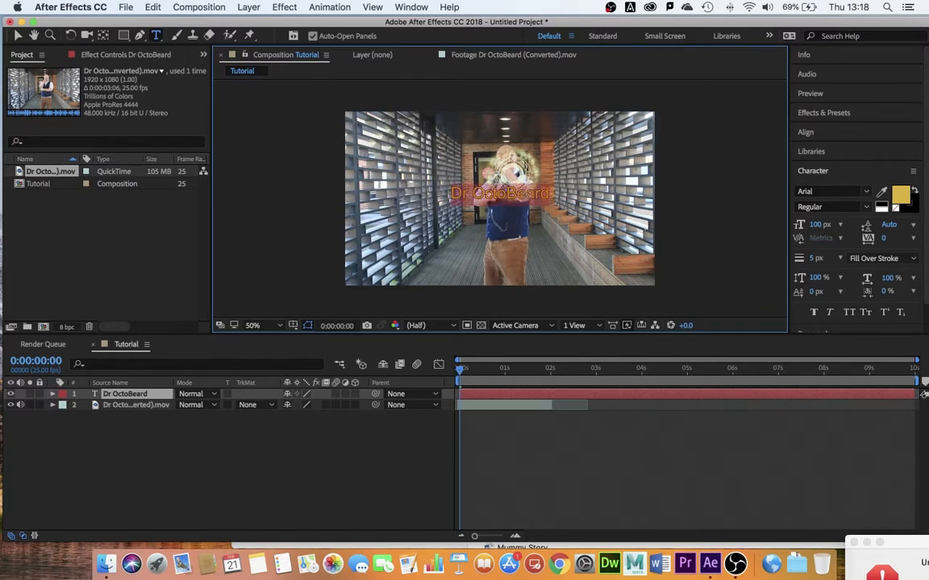
{"action": "left_click", "coordinate": [819, 225]}
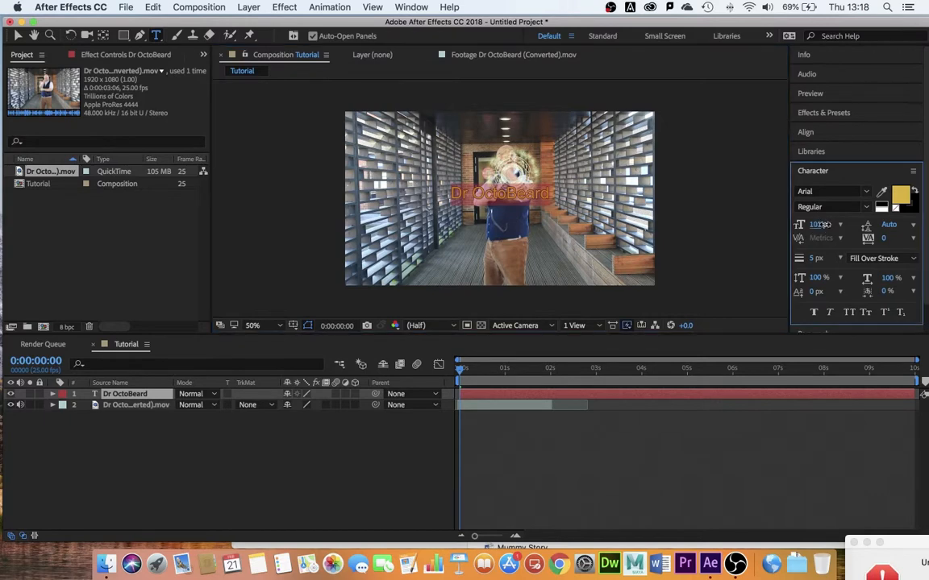
{"action": "left_click_drag", "start_coordinate": [819, 225], "coordinate": [866, 228]}
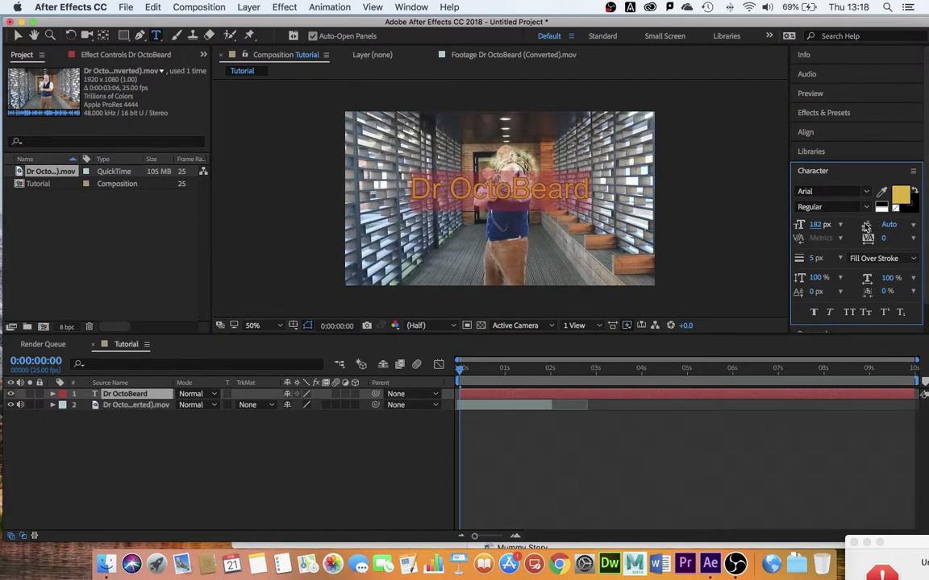
{"action": "left_click", "coordinate": [897, 201]}
{"action": "left_click_drag", "start_coordinate": [524, 336], "coordinate": [390, 312]}
{"action": "key", "text": "Return"}
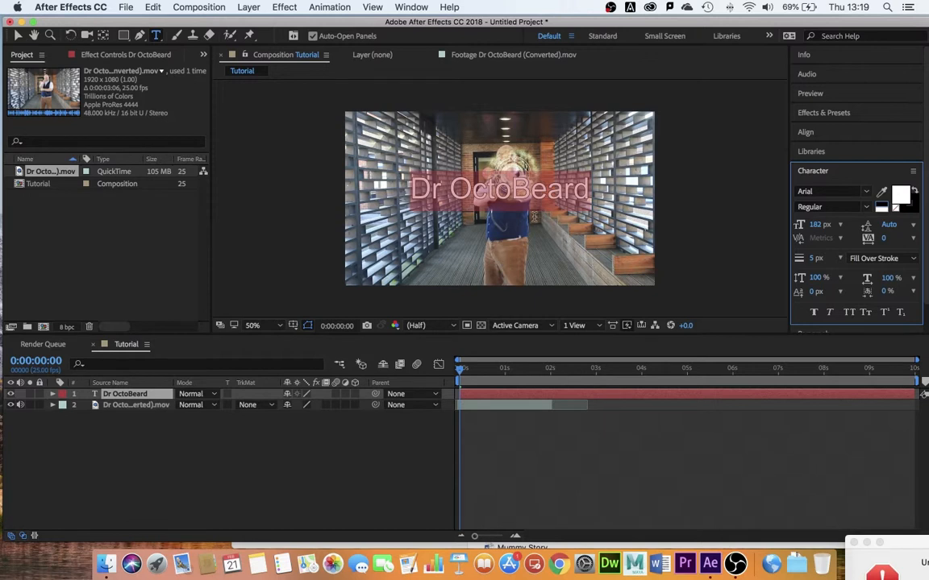
- Move the Dr OctoBeard title to the lower center of the frame and trim its layer to end at about 2 seconds
{"action": "left_click", "coordinate": [18, 36]}
{"action": "left_click_drag", "start_coordinate": [465, 175], "coordinate": [468, 233]}
{"action": "left_click_drag", "start_coordinate": [531, 253], "coordinate": [528, 257]}
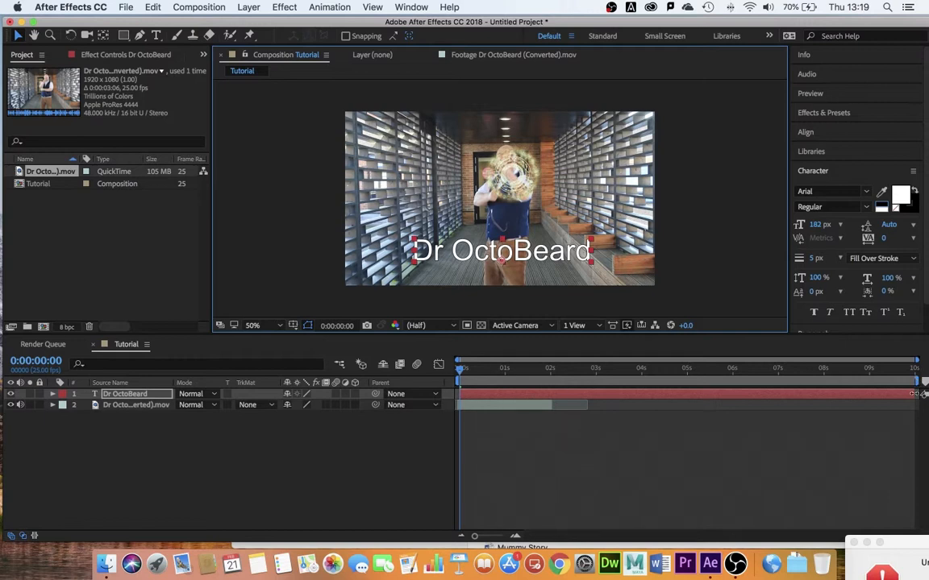
{"action": "left_click_drag", "start_coordinate": [914, 393], "coordinate": [556, 395]}
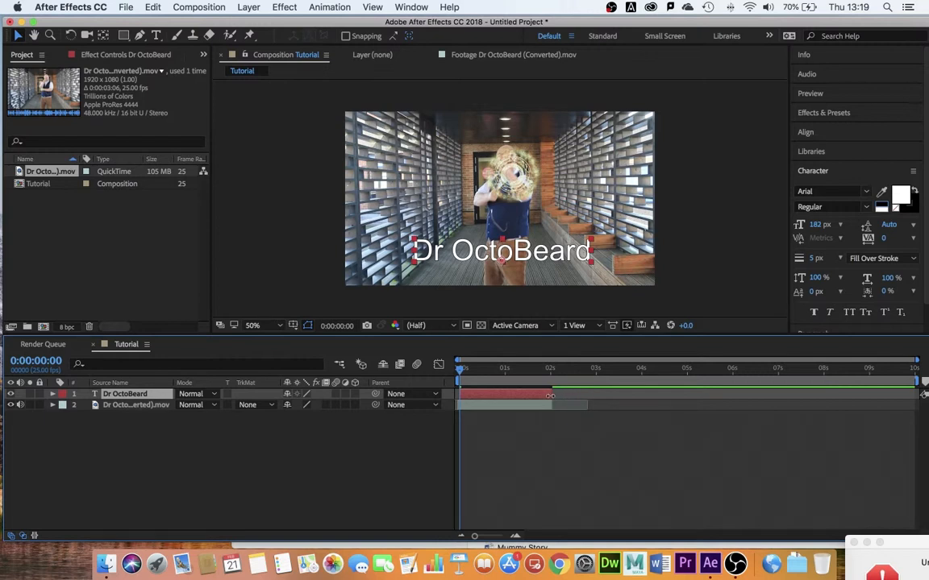
{"action": "left_click_drag", "start_coordinate": [461, 371], "coordinate": [441, 365]}
- With no layer selected, draw a roughly square rectangle shape around the man's head and torso, just above the title
{"action": "left_click", "coordinate": [363, 496]}
{"action": "left_click", "coordinate": [123, 35]}
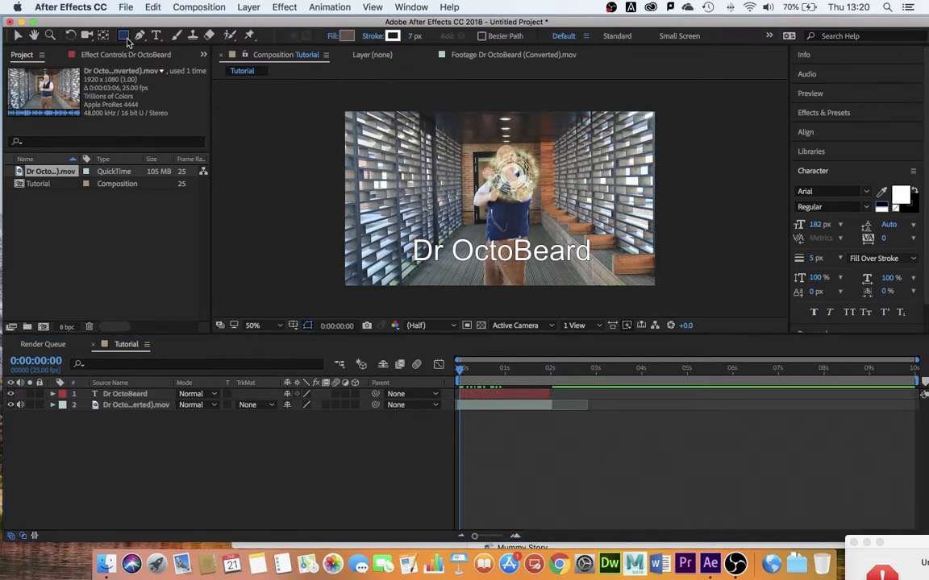
{"action": "left_click_drag", "start_coordinate": [405, 131], "coordinate": [530, 194]}
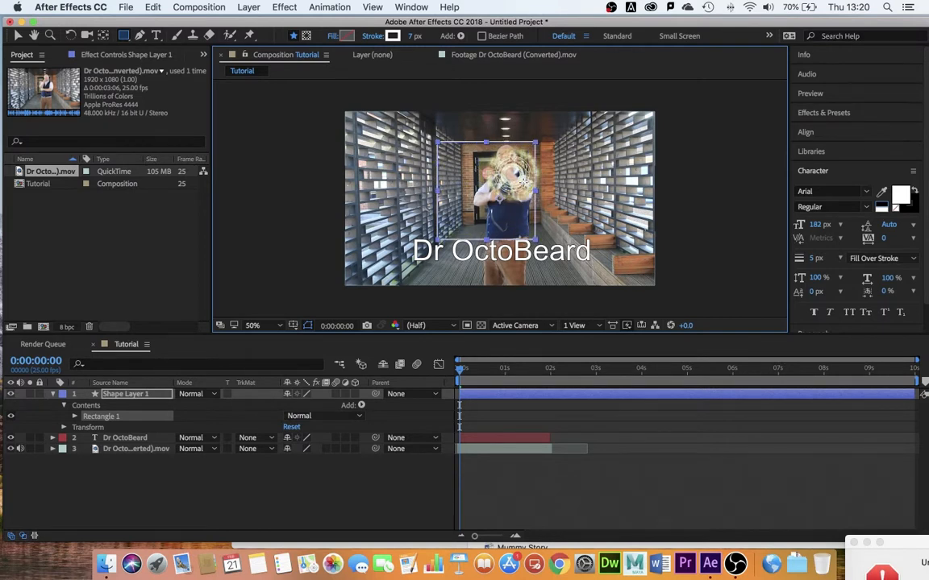
- Give the rectangle a solid red fill, FF0000
{"action": "left_click", "coordinate": [345, 36]}
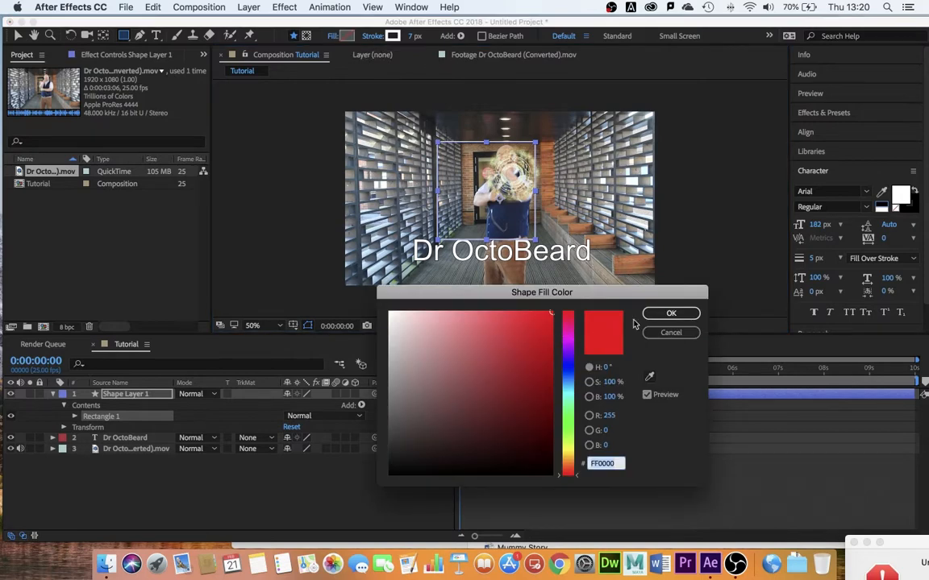
{"action": "left_click", "coordinate": [671, 312]}
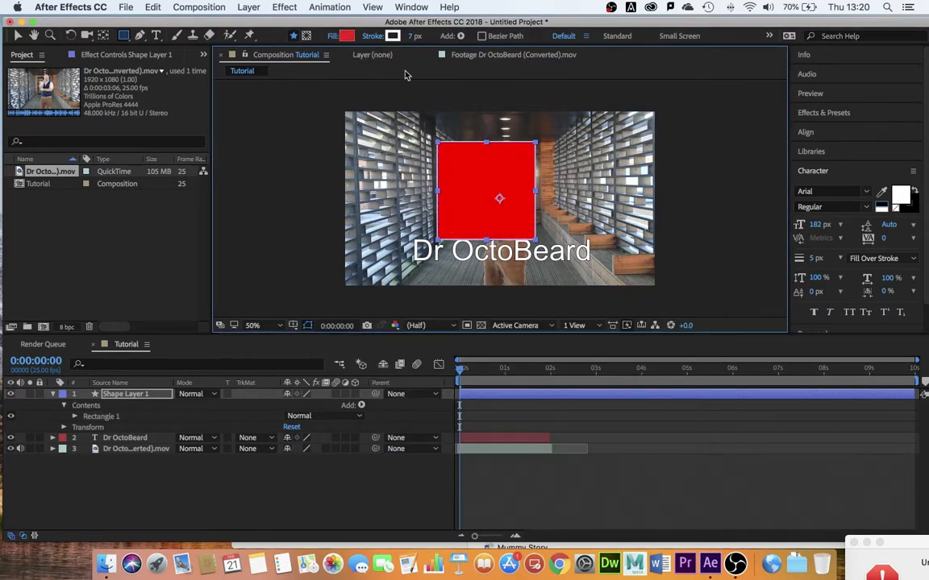
{"action": "left_click", "coordinate": [348, 37]}
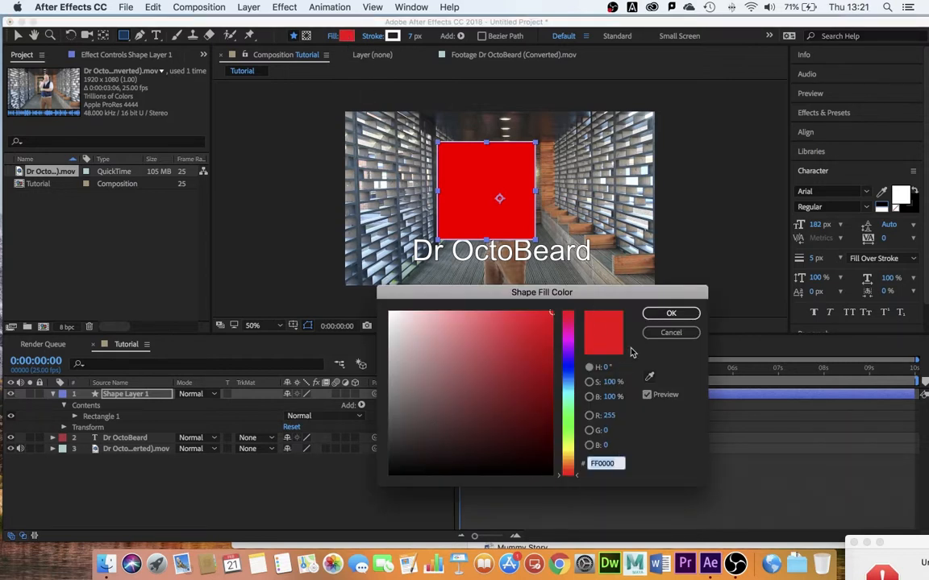
{"action": "left_click", "coordinate": [671, 333]}
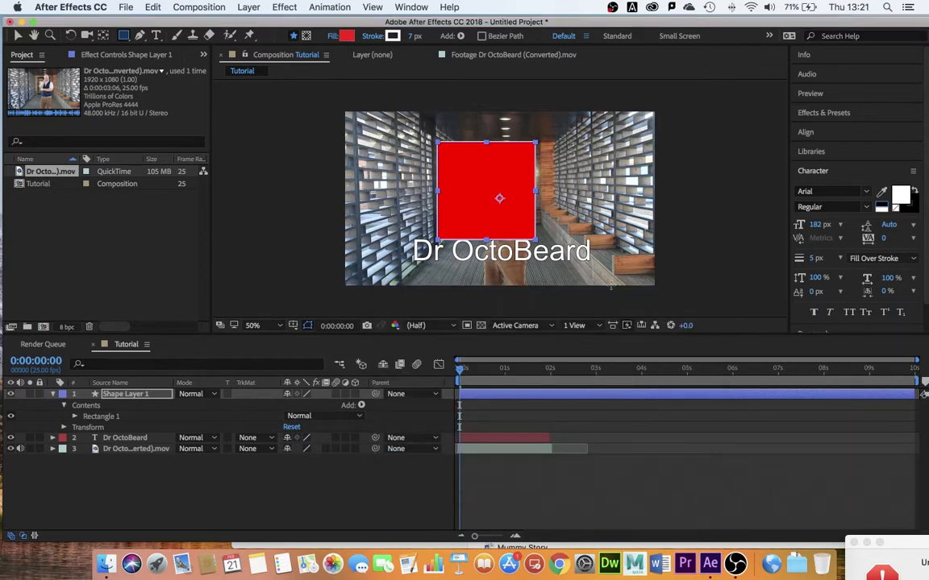
- Set the rectangle's fill to None and increase its stroke width to 18 px
{"action": "left_click", "coordinate": [333, 37]}
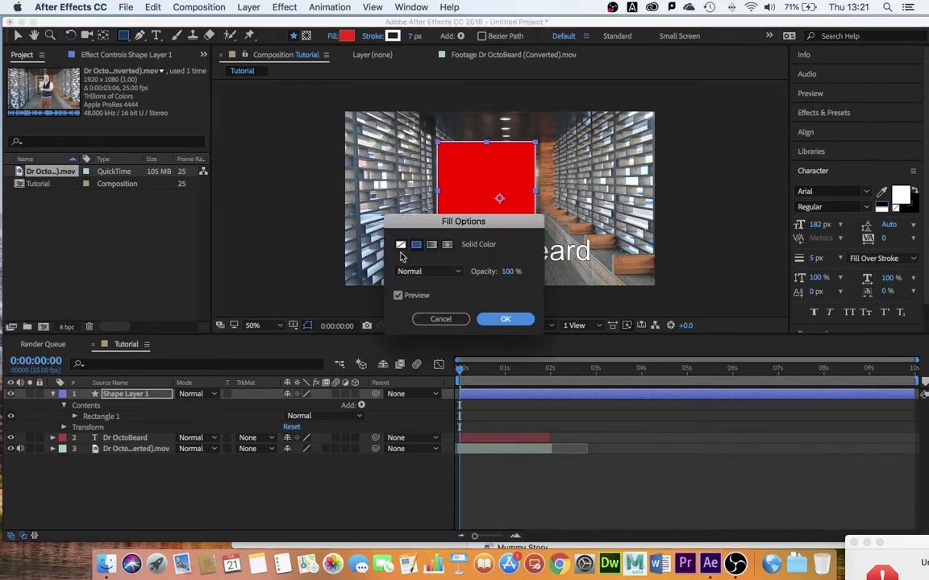
{"action": "left_click", "coordinate": [400, 245]}
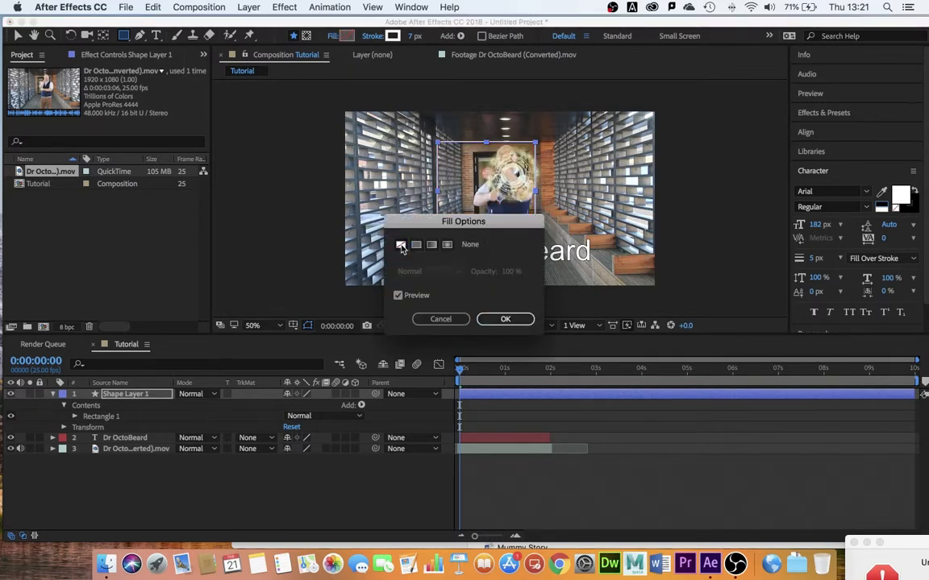
{"action": "left_click", "coordinate": [504, 319]}
{"action": "mouse_move", "coordinate": [414, 35]}
{"action": "left_mouse_down"}
{"action": "mouse_move", "coordinate": [439, 36]}
{"action": "mouse_move", "coordinate": [417, 35]}
{"action": "left_mouse_up"}
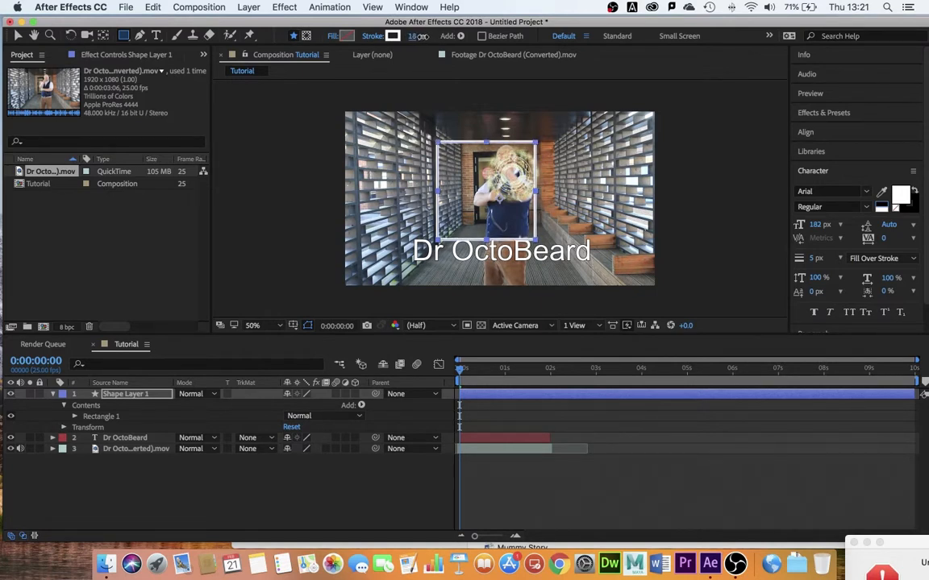
- Set the square's stroke width to 10 px
{"action": "left_click", "coordinate": [416, 35]}
{"action": "type", "text": "10"}
{"action": "key", "text": "Return"}
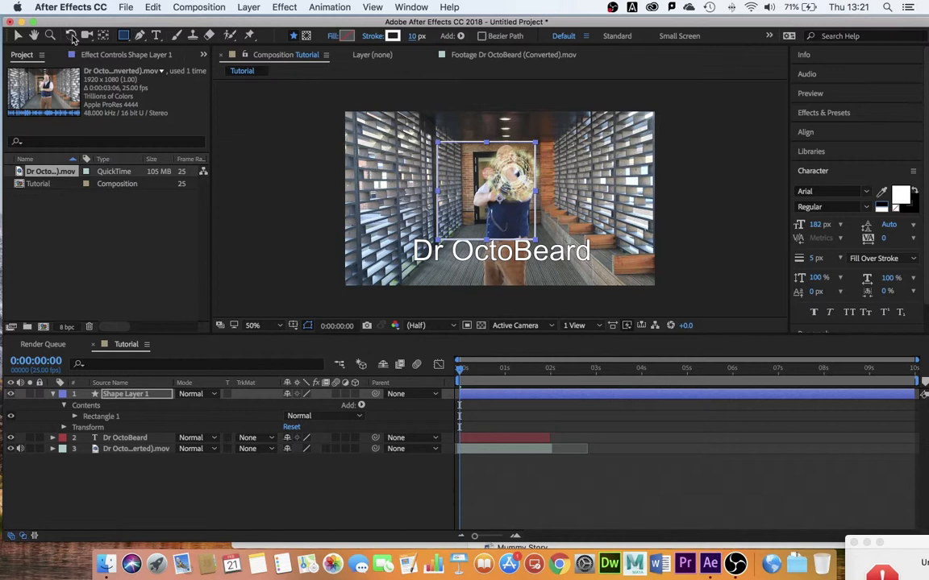
- Scale the square outline down to a small icon and place it just left of the Dr OctoBeard title
{"action": "left_click", "coordinate": [18, 36]}
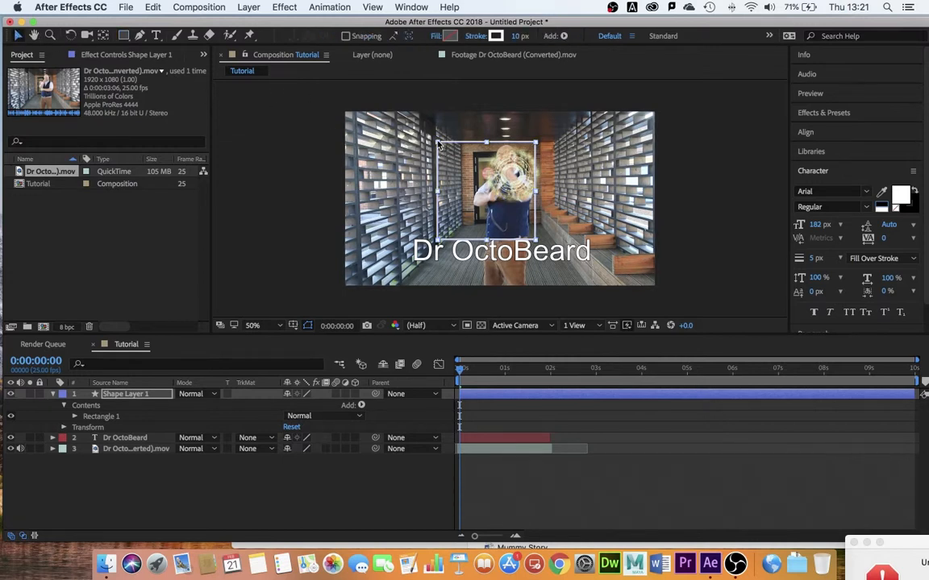
{"action": "left_click_drag", "start_coordinate": [439, 146], "coordinate": [444, 152]}
{"action": "left_click_drag", "start_coordinate": [454, 157], "coordinate": [395, 249]}
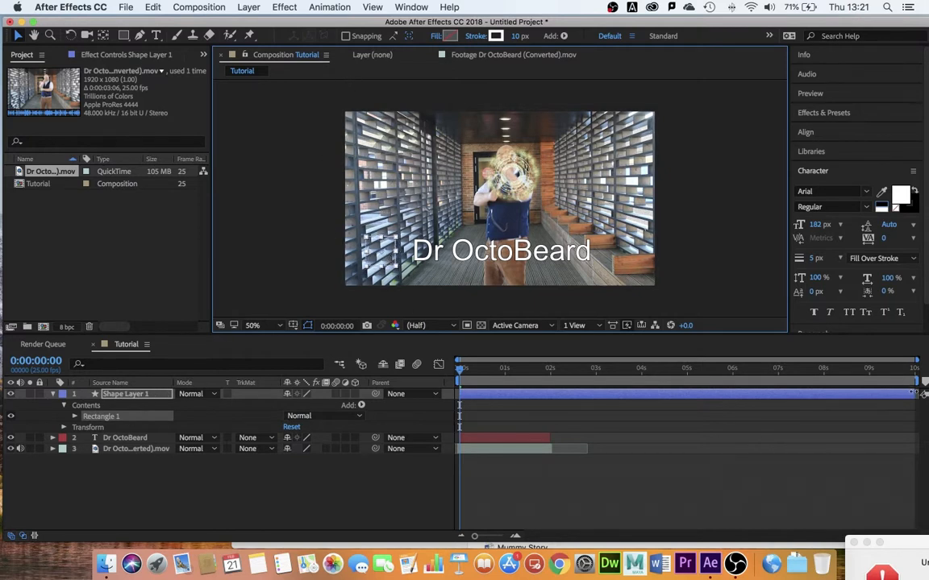
- Trim the square's shape layer to end at about 2 seconds and duplicate the layer
{"action": "left_click_drag", "start_coordinate": [920, 393], "coordinate": [547, 403]}
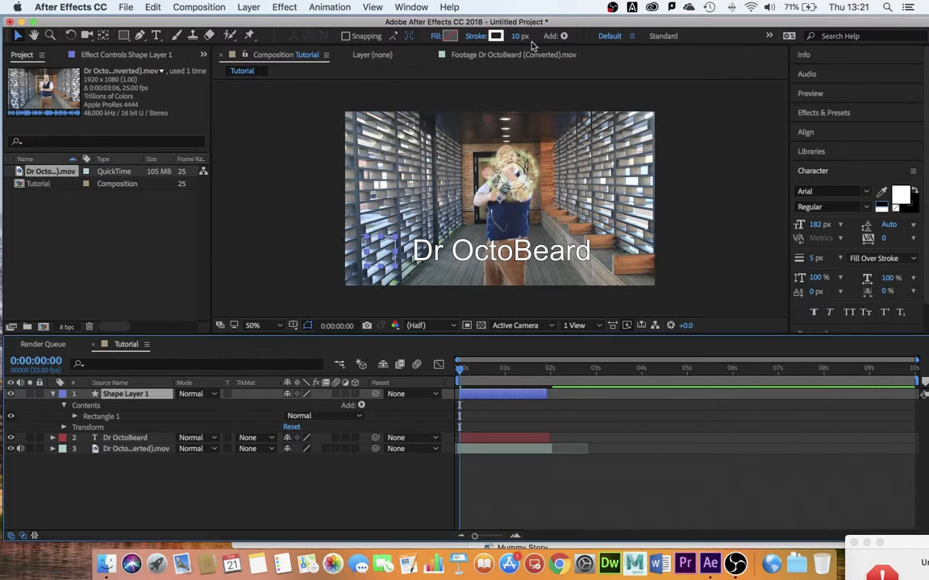
{"action": "left_click", "coordinate": [52, 395]}
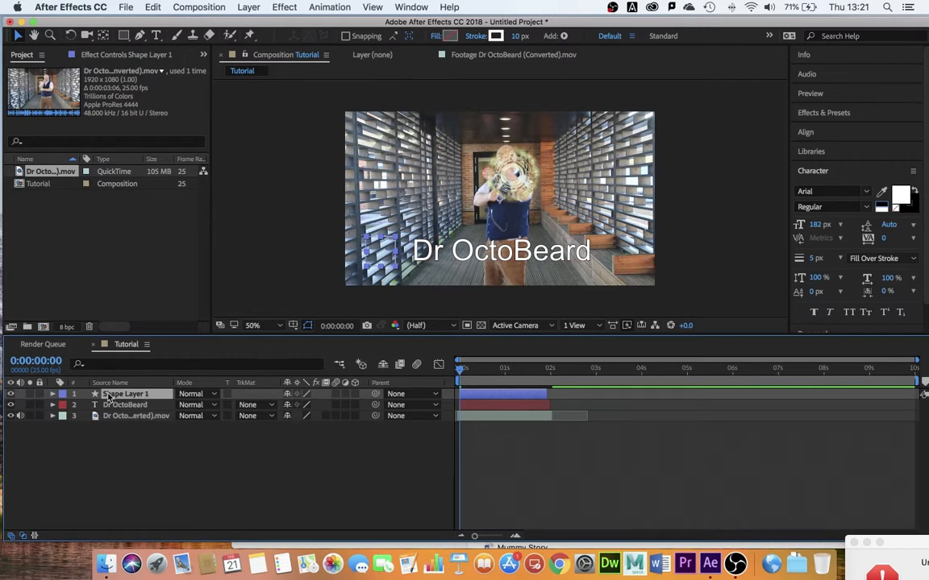
{"action": "key", "text": "super+d"}
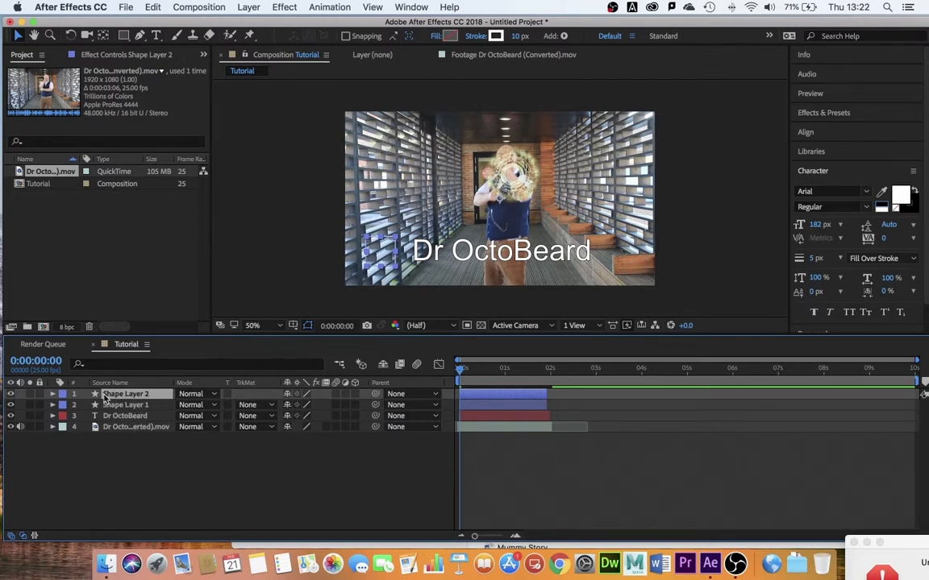
- Try rotating the duplicated square by 11° around its default anchor point and reset its rotation to 0°
{"action": "left_click", "coordinate": [52, 394]}
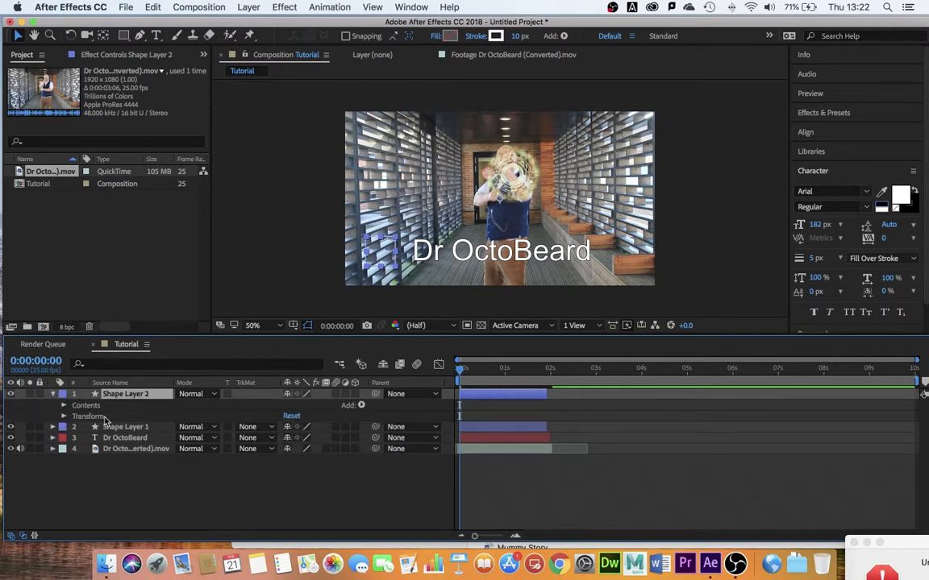
{"action": "left_click", "coordinate": [64, 418]}
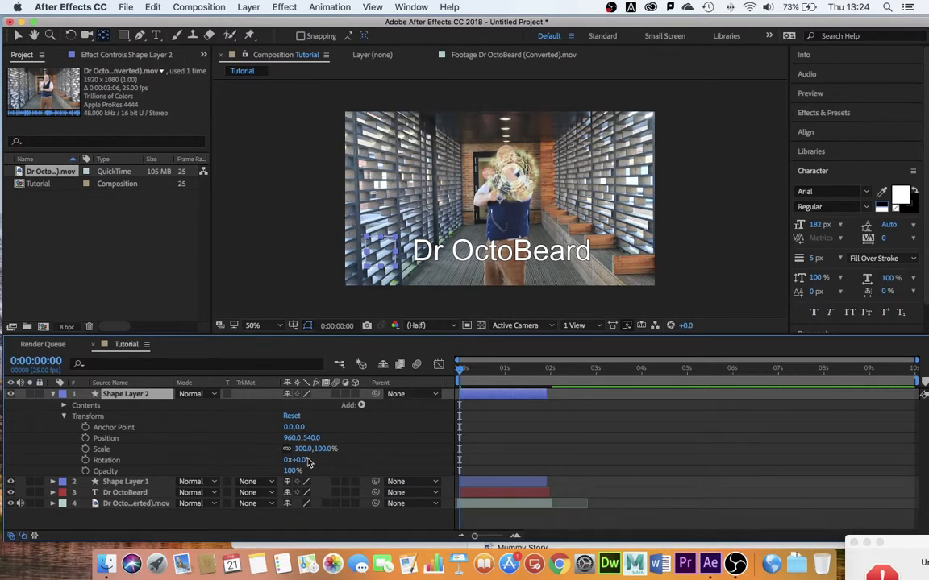
{"action": "mouse_move", "coordinate": [307, 462]}
{"action": "left_mouse_down"}
{"action": "mouse_move", "coordinate": [333, 465]}
{"action": "mouse_move", "coordinate": [312, 461]}
{"action": "left_mouse_up"}
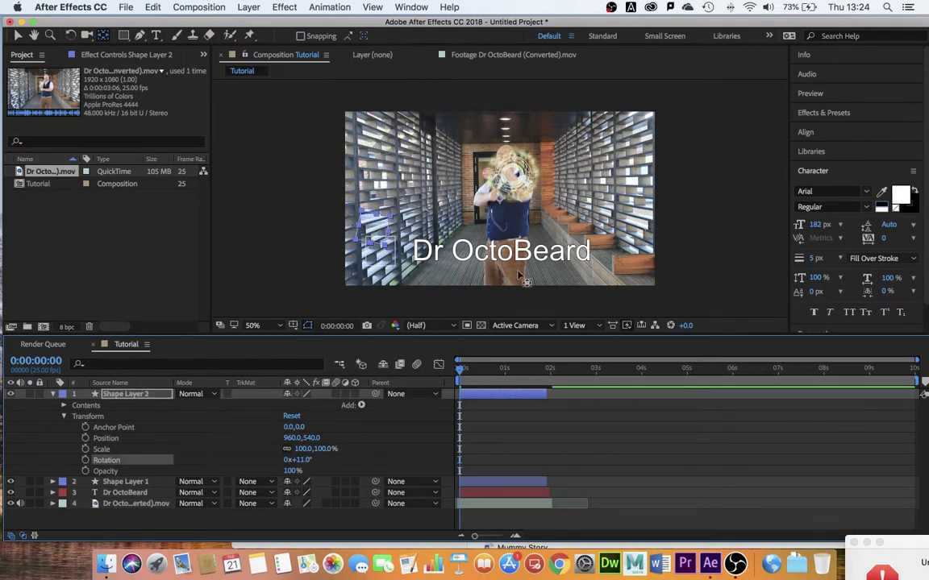
{"action": "left_click", "coordinate": [311, 461]}
{"action": "type", "text": "0"}
{"action": "key", "text": "Return"}
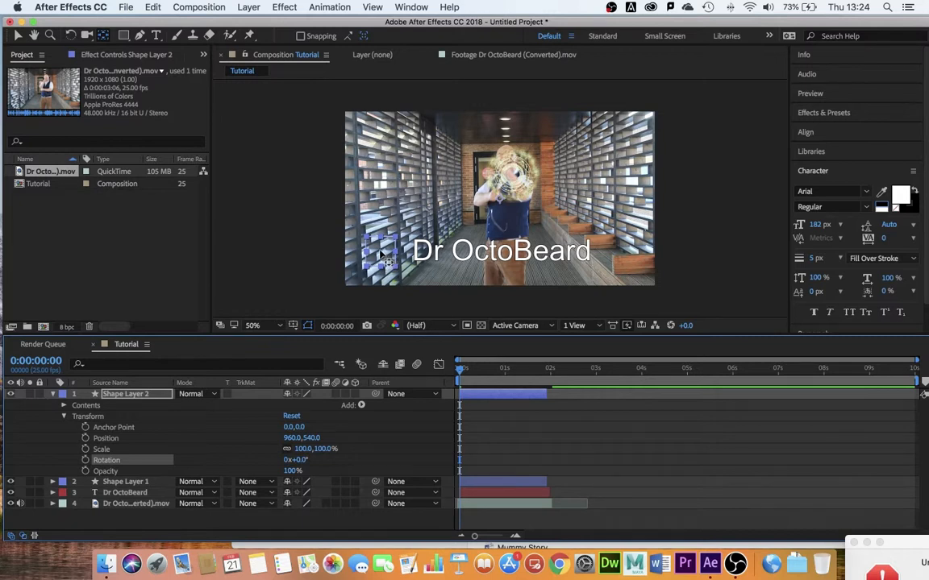
- Center the duplicated square's anchor point within the shape and set its rotation to 45°
{"action": "double_click", "coordinate": [103, 38], "text": "super"}
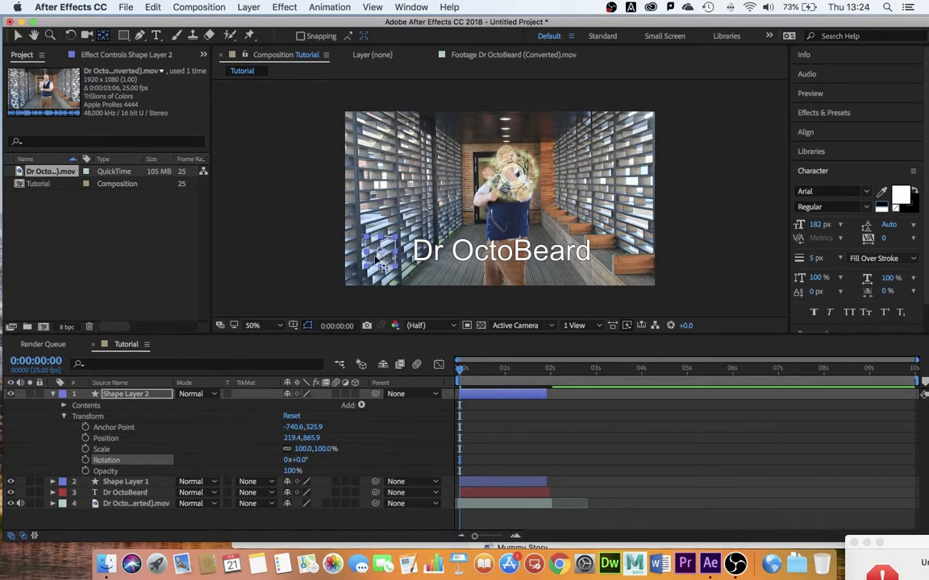
{"action": "left_click_drag", "start_coordinate": [300, 460], "coordinate": [306, 461]}
{"action": "left_click", "coordinate": [305, 460]}
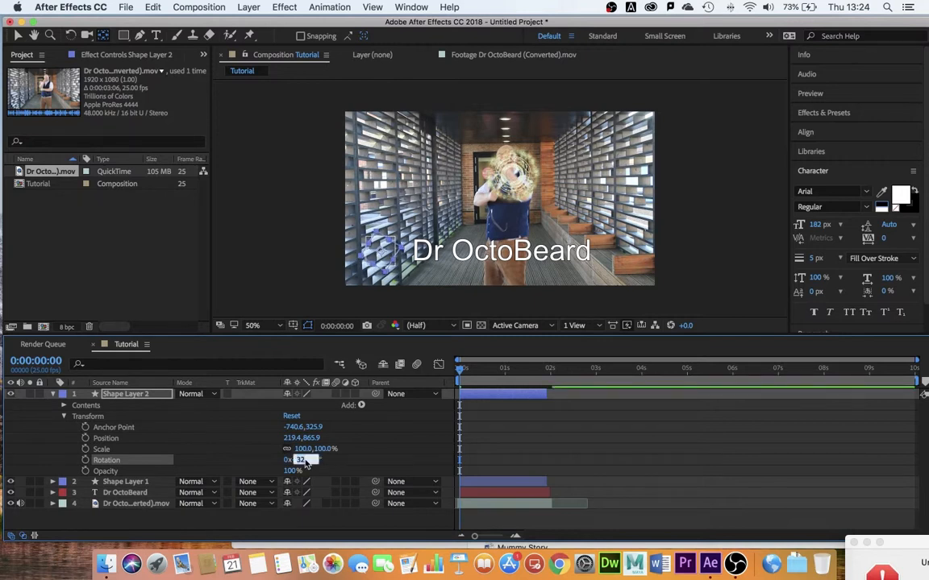
{"action": "type", "text": "45"}
{"action": "key", "text": "Return"}
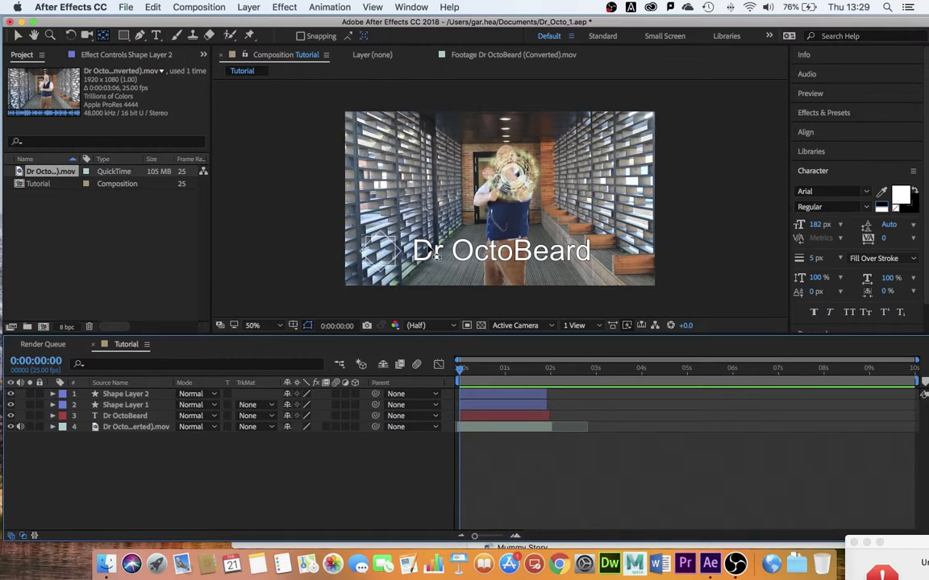
- Try keyframing the rotated square's Position at 0 and 1 second with a shift to the right, and remove the position animation
{"action": "left_click", "coordinate": [53, 395]}
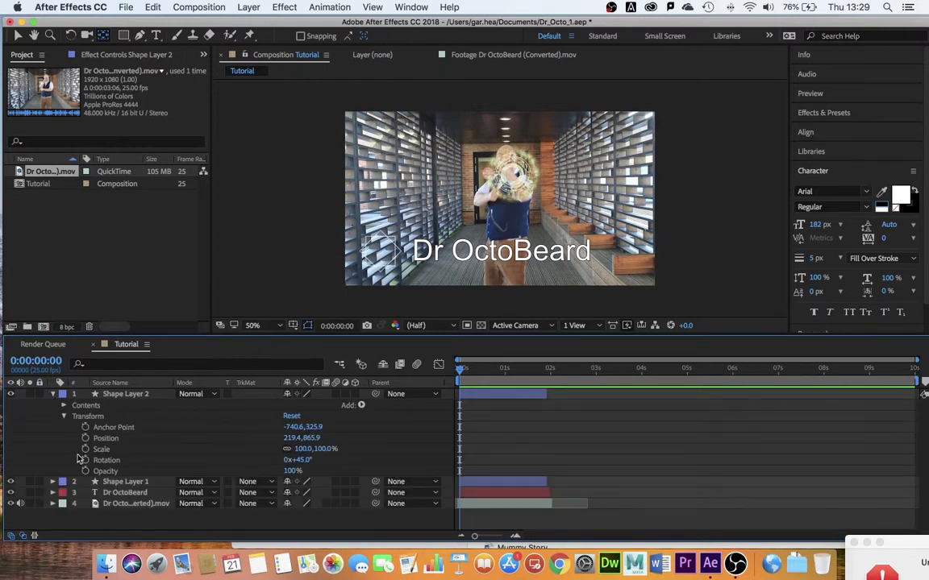
{"action": "left_click", "coordinate": [86, 438]}
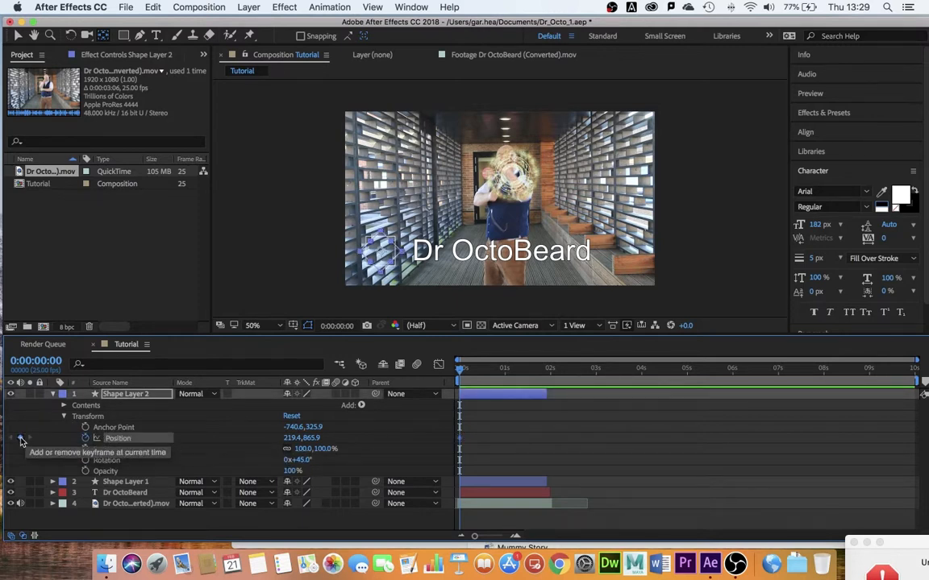
{"action": "left_click_drag", "start_coordinate": [460, 369], "coordinate": [508, 375]}
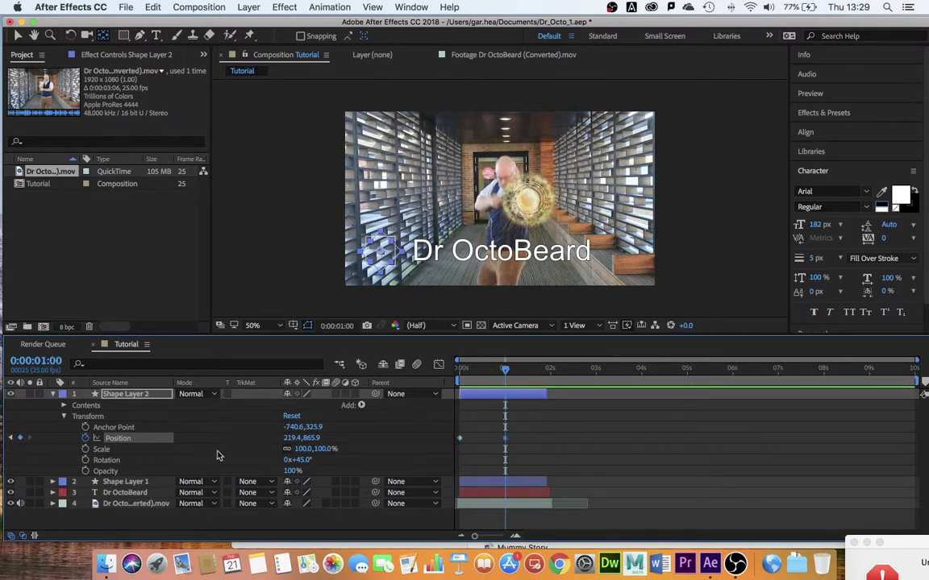
{"action": "left_click_drag", "start_coordinate": [293, 439], "coordinate": [388, 437]}
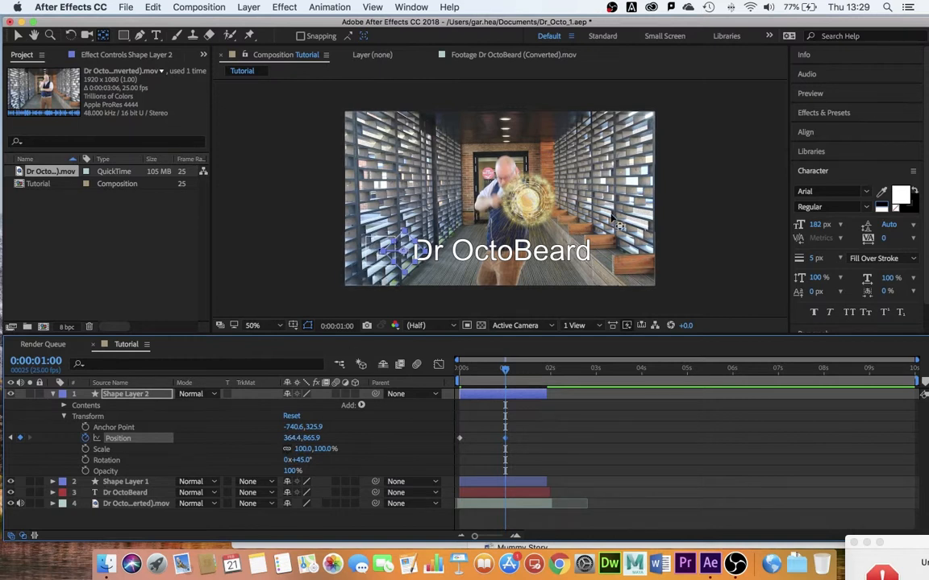
{"action": "key", "text": "super+z"}
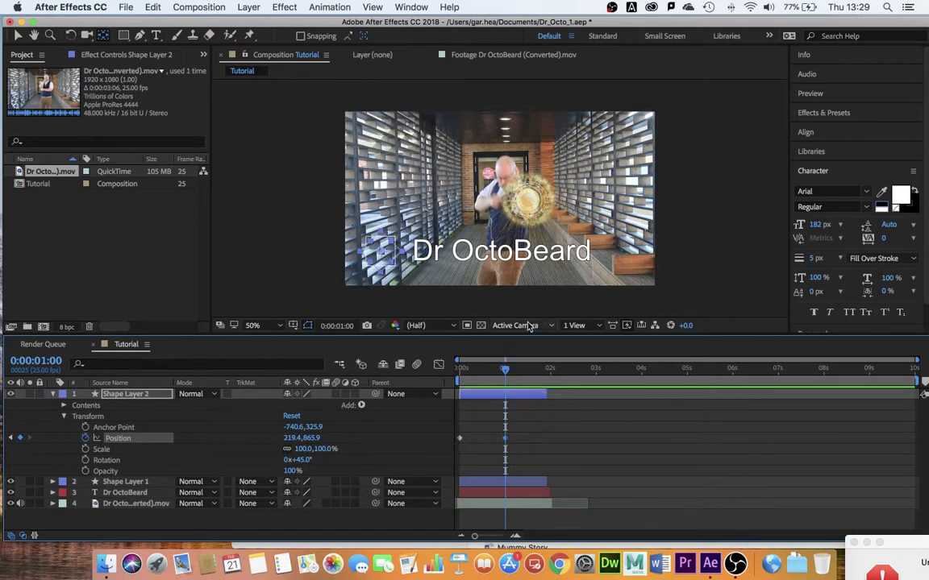
{"action": "left_click", "coordinate": [85, 439]}
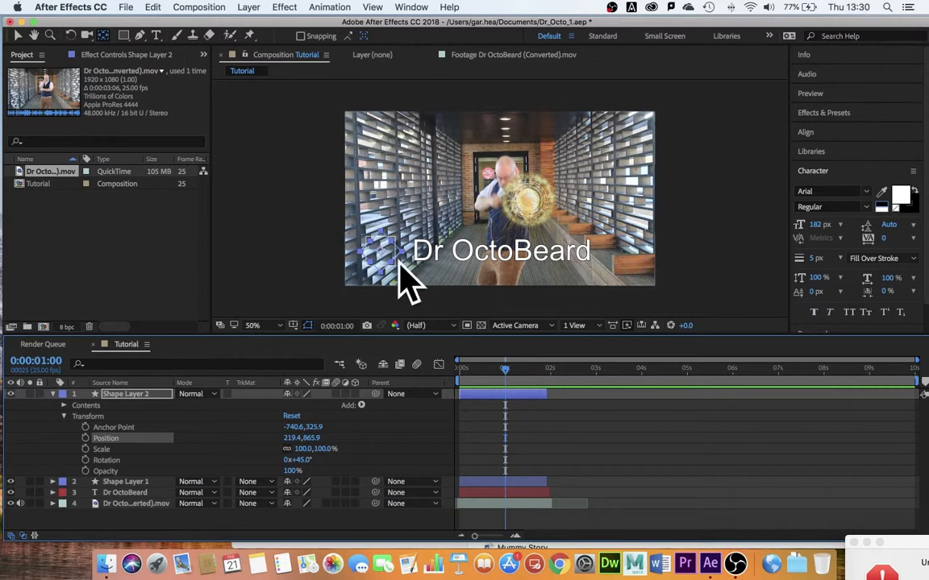
- Pre-compose both shape layers and the Dr OctoBeard title layer into a new composition called Name
{"action": "left_click", "coordinate": [53, 394]}
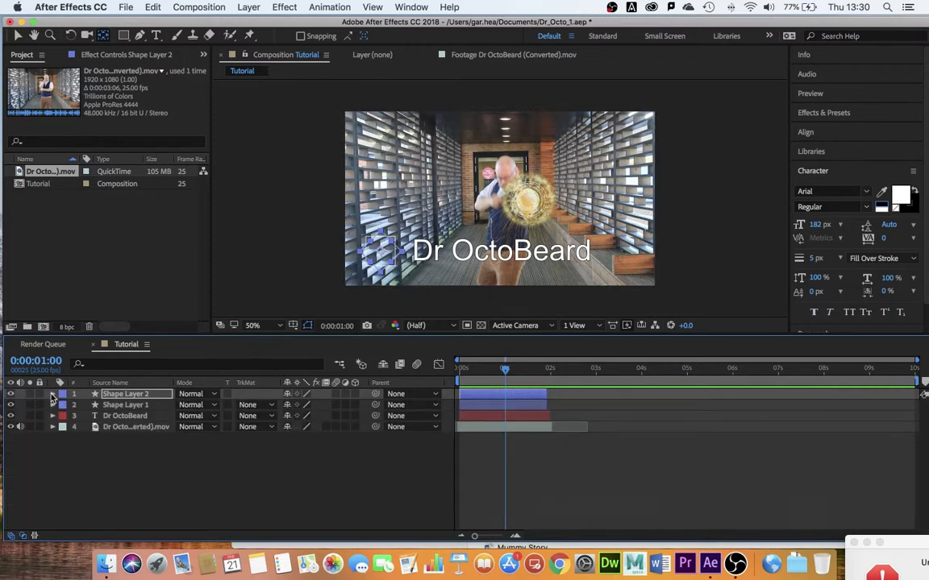
{"action": "left_click", "coordinate": [138, 417], "text": "shift"}
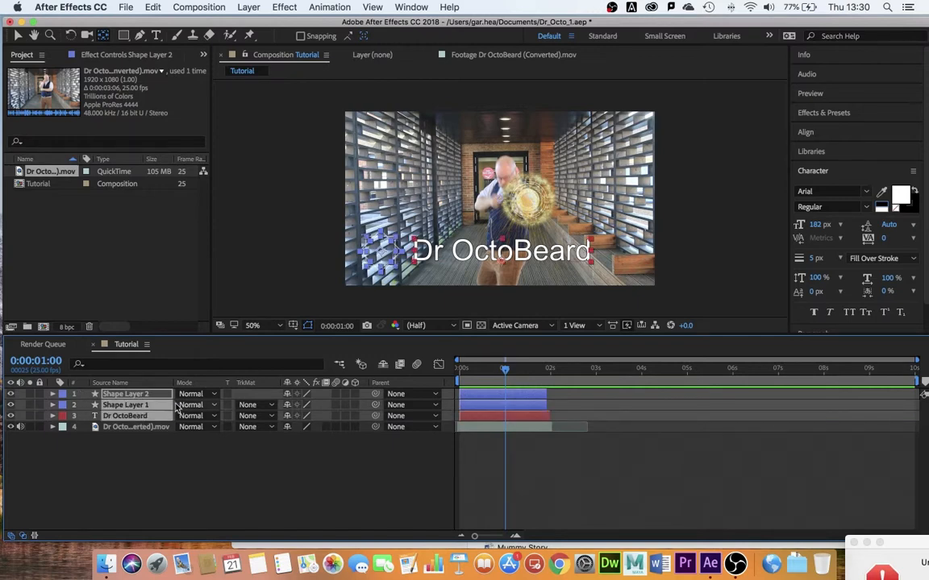
{"action": "left_click", "coordinate": [248, 8]}
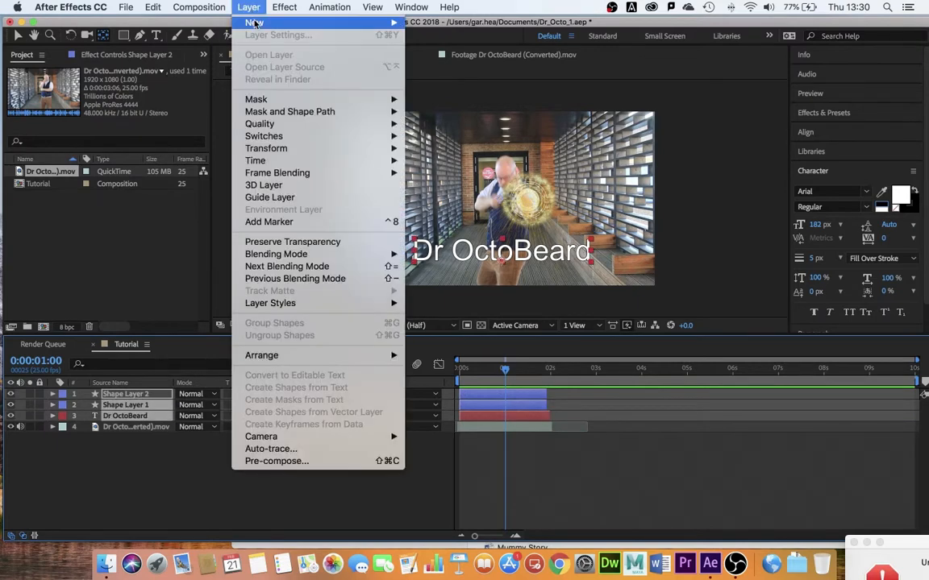
{"action": "left_click", "coordinate": [291, 463]}
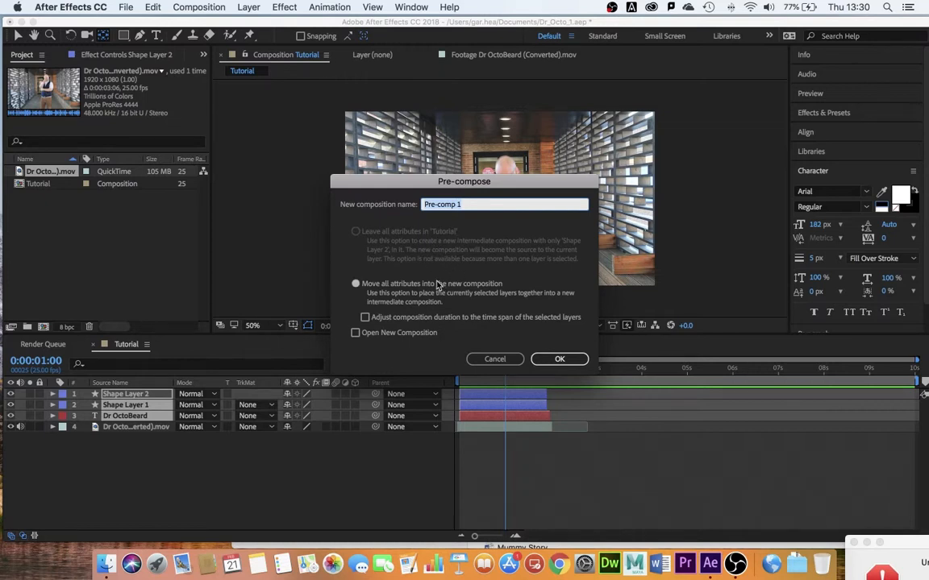
{"action": "type", "text": "G"}
{"action": "type", "text": "ame"}
{"action": "left_click", "coordinate": [558, 360]}
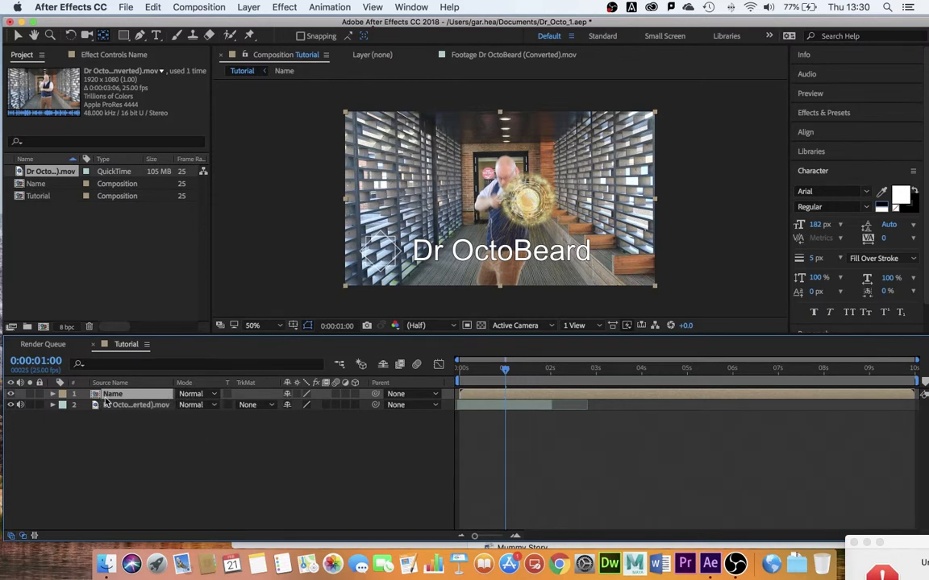
- Start animating the Name layer's Position with a keyframe at 0 seconds
{"action": "left_click", "coordinate": [52, 394]}
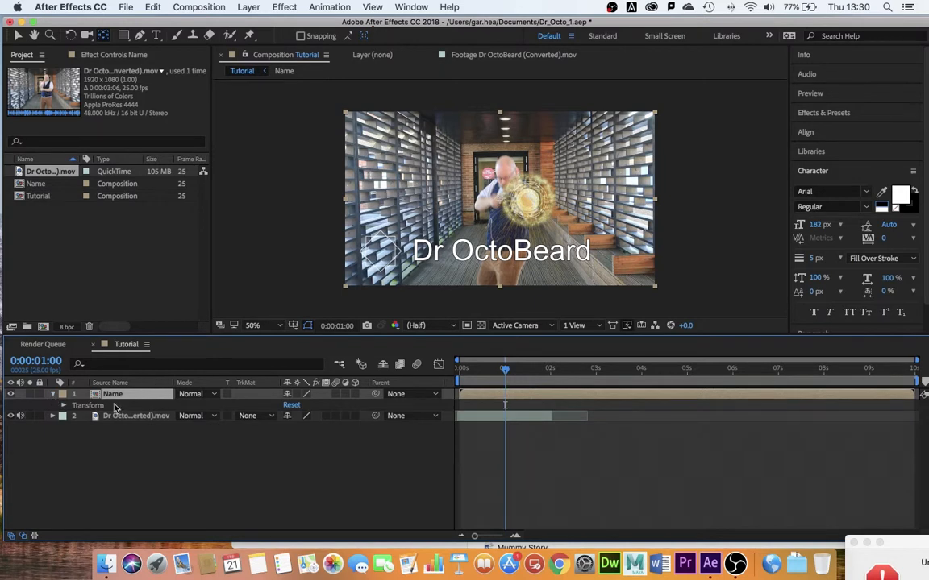
{"action": "left_click", "coordinate": [62, 405]}
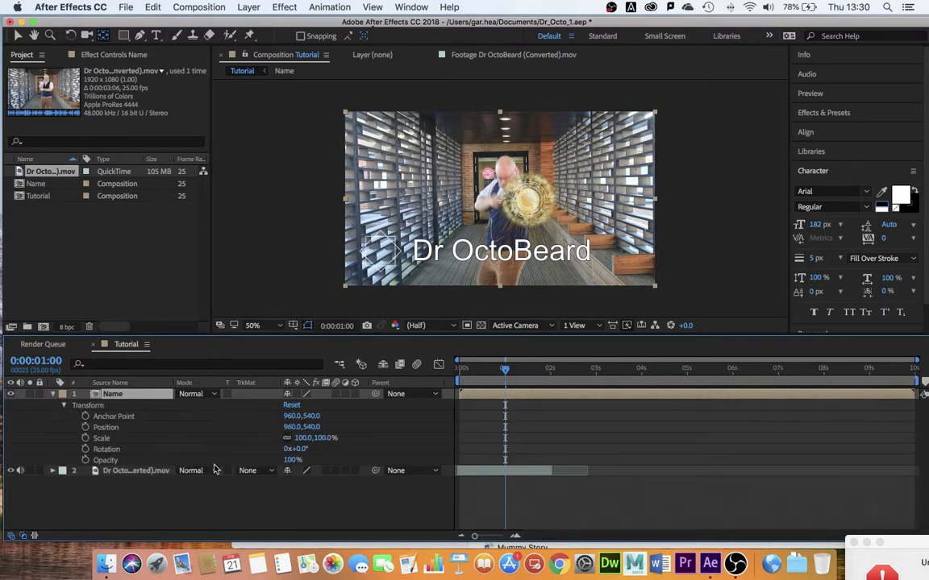
{"action": "left_click_drag", "start_coordinate": [506, 369], "coordinate": [457, 374]}
{"action": "left_click", "coordinate": [86, 427]}
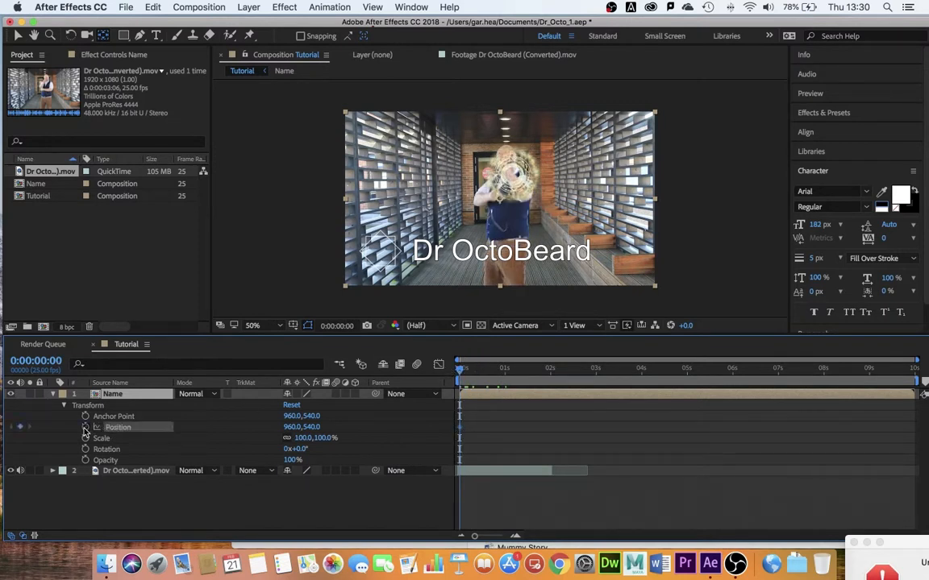
- Add a Position keyframe to the Name layer at 1 second with X set to 1134, and preview the motion from the start
{"action": "left_click_drag", "start_coordinate": [462, 372], "coordinate": [506, 375]}
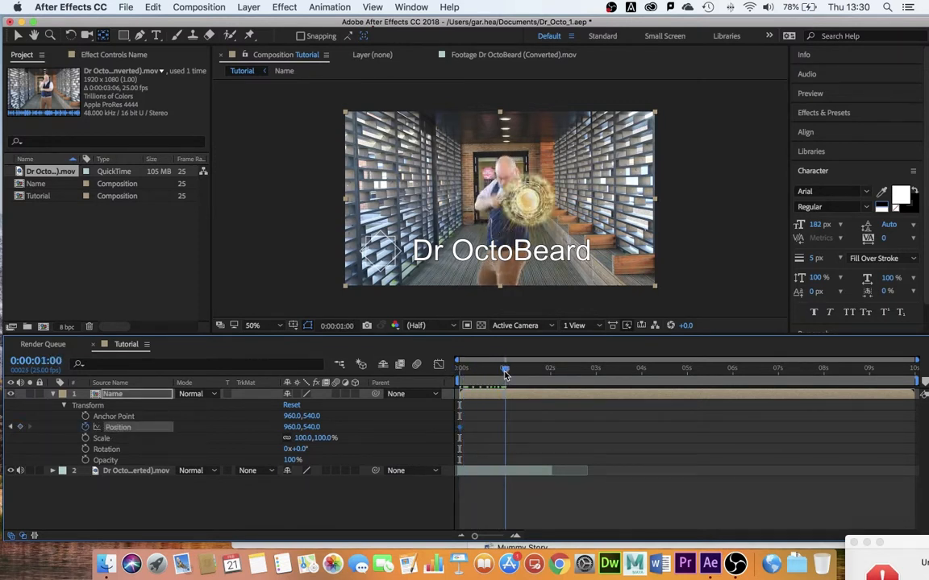
{"action": "left_click", "coordinate": [22, 428]}
{"action": "left_click_drag", "start_coordinate": [294, 427], "coordinate": [422, 427]}
{"action": "left_click_drag", "start_coordinate": [509, 371], "coordinate": [442, 373]}
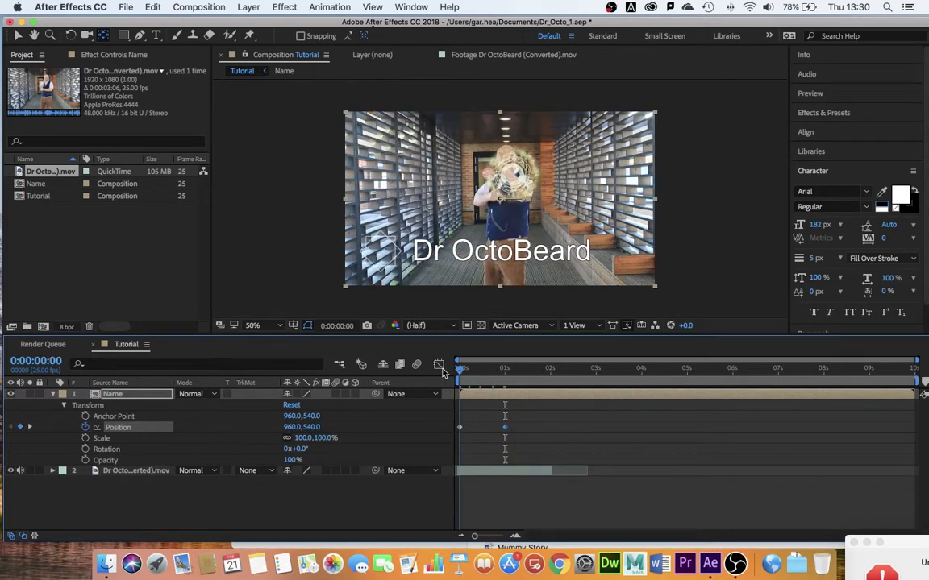
{"action": "key", "text": "space"}
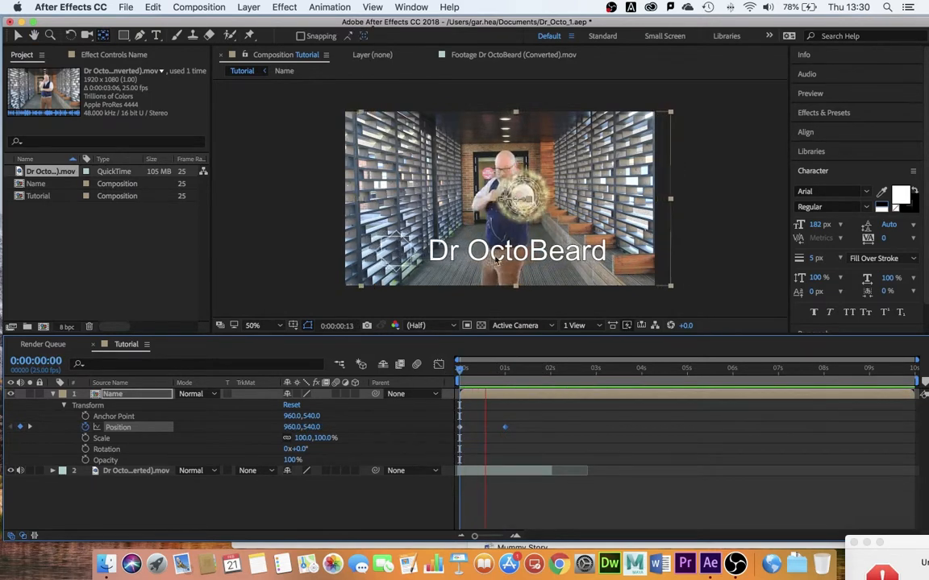
{"action": "key", "text": "space"}
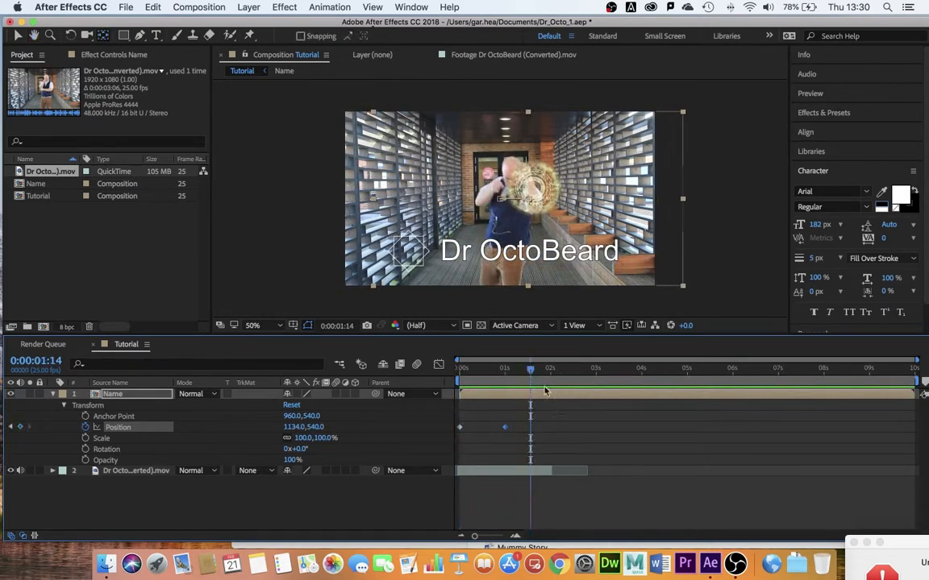
{"action": "left_click_drag", "start_coordinate": [531, 374], "coordinate": [459, 372]}
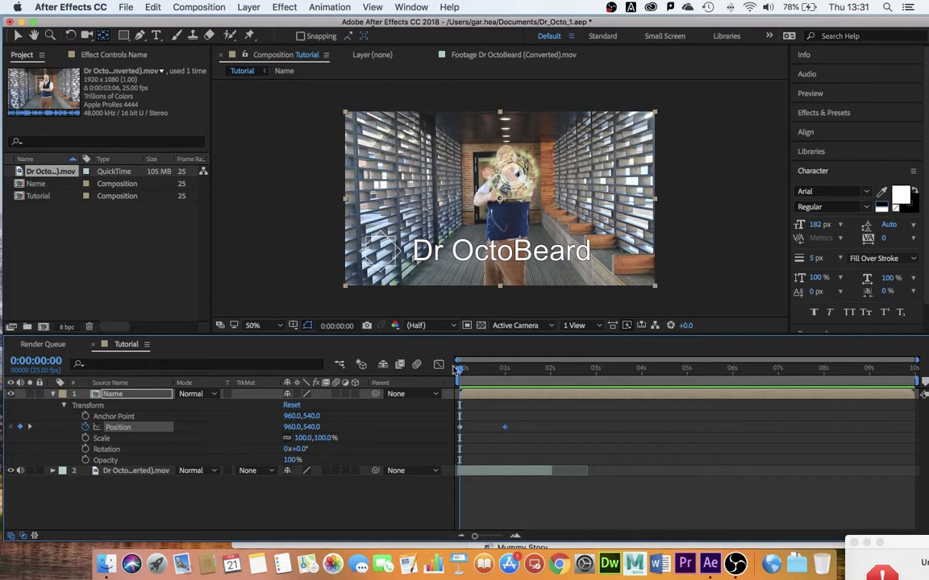
{"action": "left_click", "coordinate": [125, 7]}
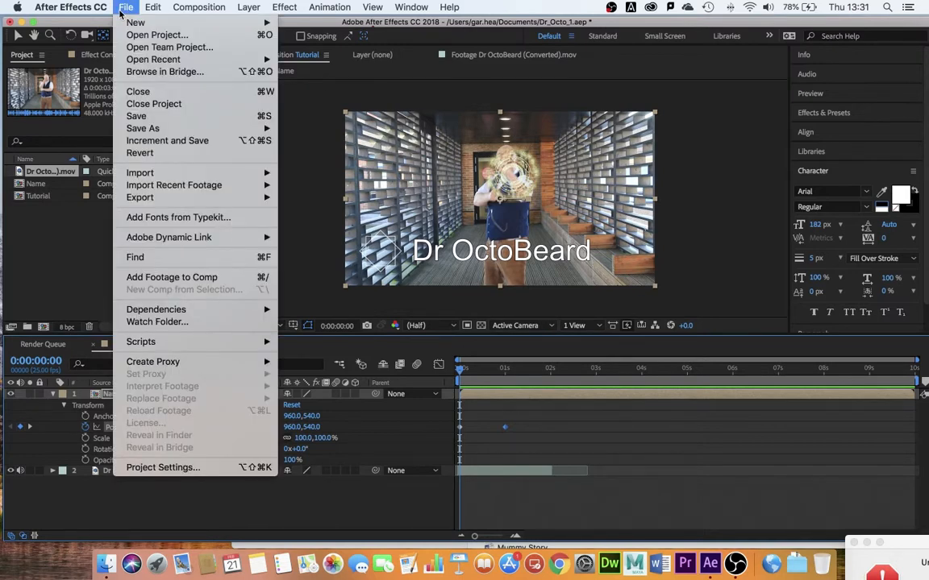
{"action": "mouse_move", "coordinate": [258, 197]}
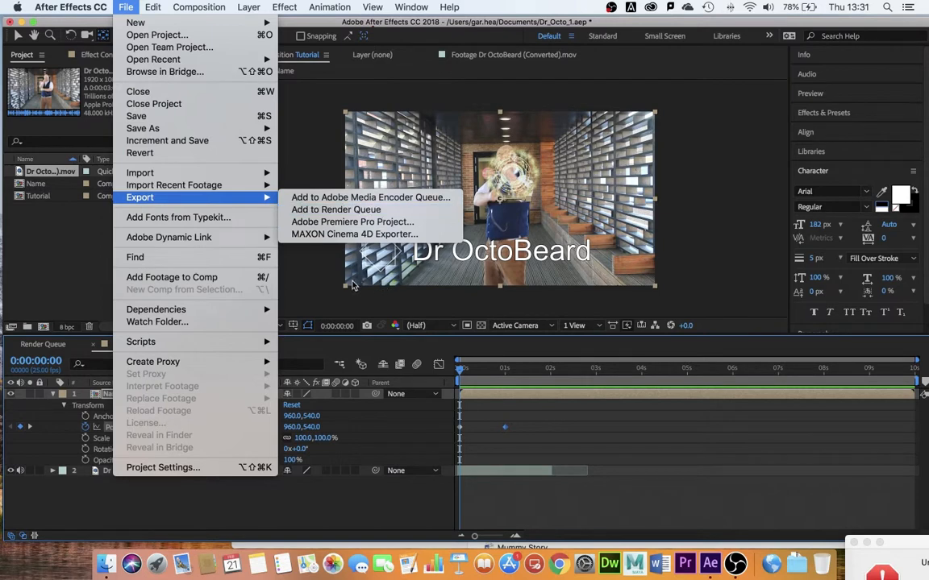
{"action": "left_click", "coordinate": [325, 253]}
- Add the Tutorial composition to the render queue and render it as Tutorial.mov with Best Settings and Lossless output
{"action": "left_click", "coordinate": [199, 7]}
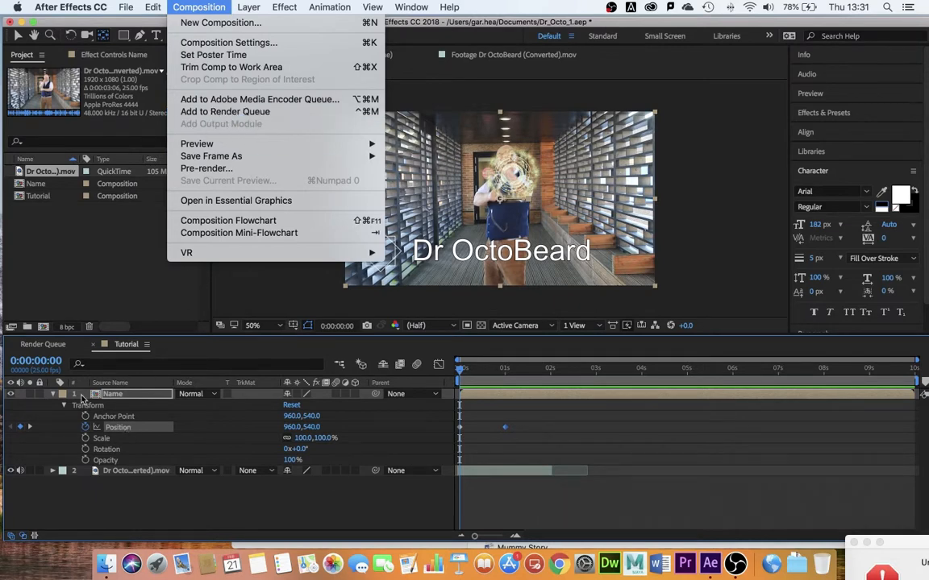
{"action": "left_click", "coordinate": [234, 111]}
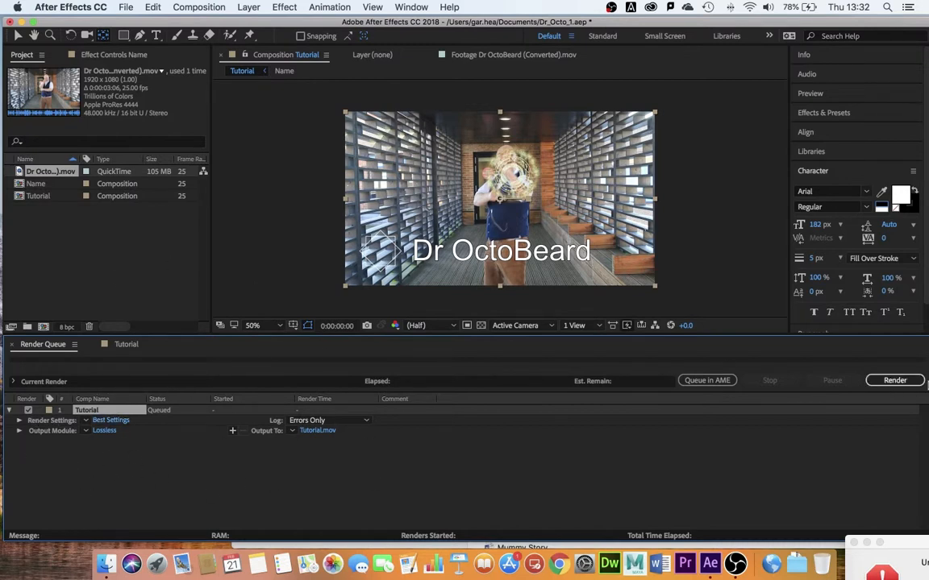
{"action": "left_click", "coordinate": [893, 382]}
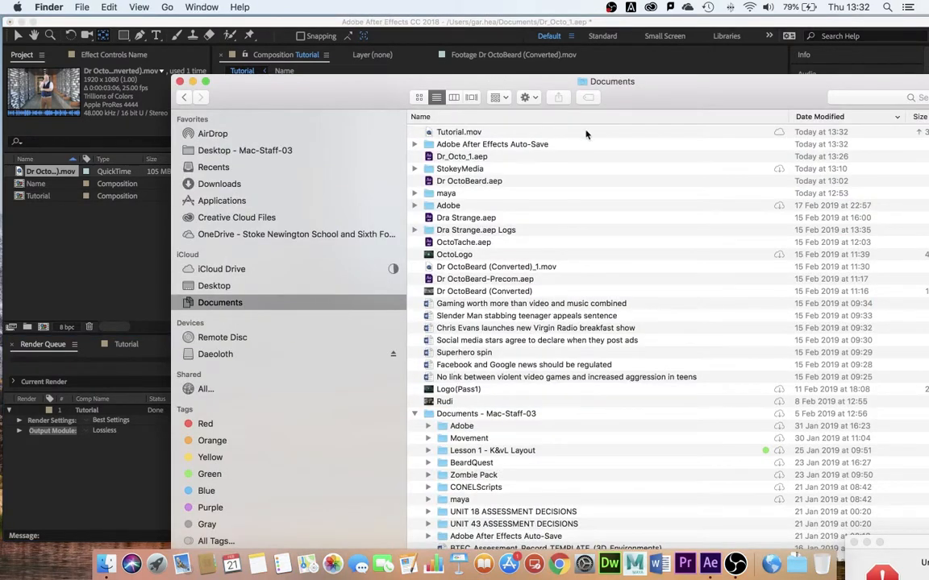
- Switch to Finder, open the rendered Tutorial.mov from Documents in QuickTime Player, and start saving the converted copy but cancel it
{"action": "left_click_drag", "start_coordinate": [703, 96], "coordinate": [579, 89]}
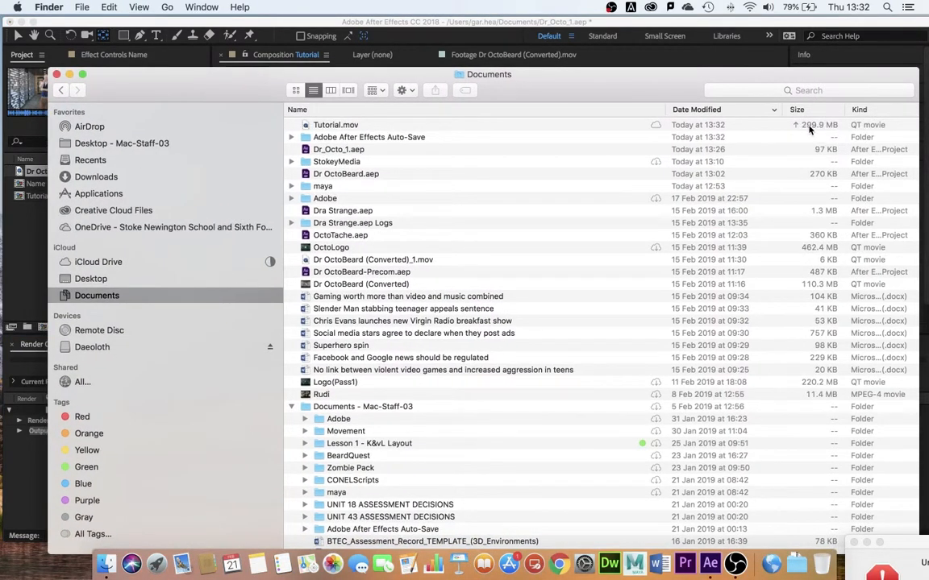
{"action": "double_click", "coordinate": [328, 127]}
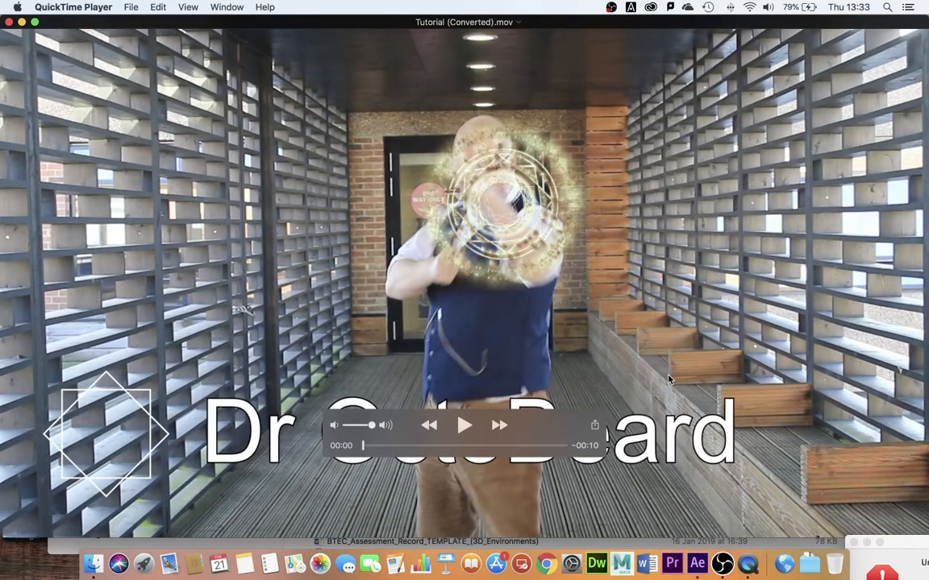
{"action": "key", "text": "super+s"}
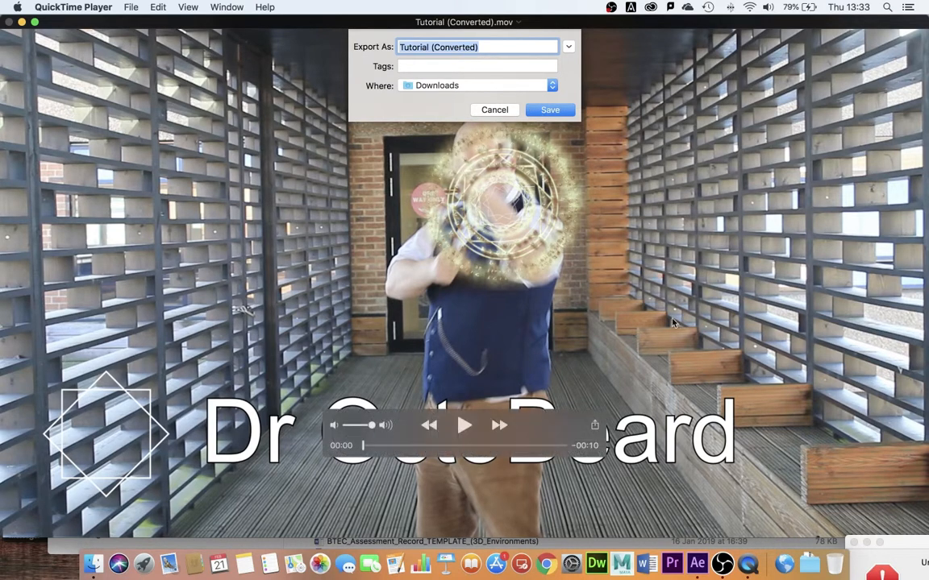
{"action": "left_click", "coordinate": [504, 112]}
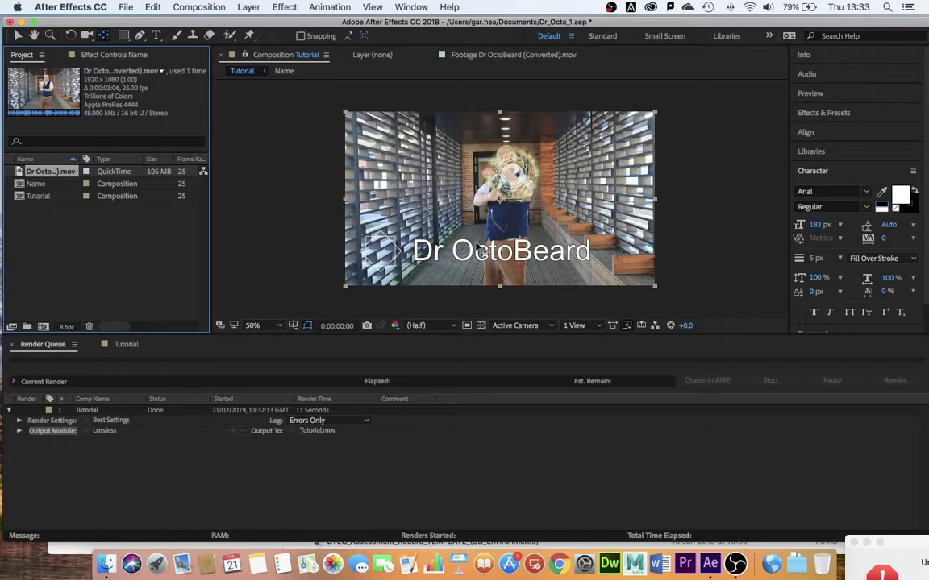